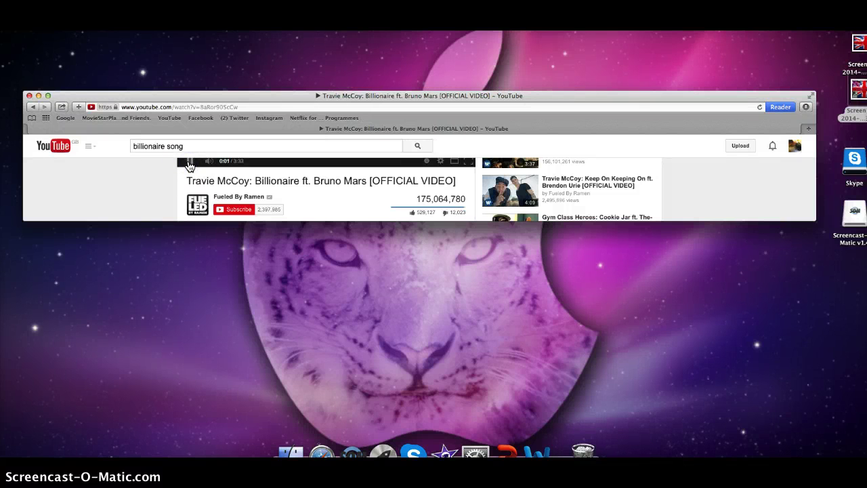
- Enlarge the Safari window so the full YouTube Billionaire page shows
{"action": "scroll", "coordinate": [190, 166], "scroll_direction": "up", "scroll_amount": 2}
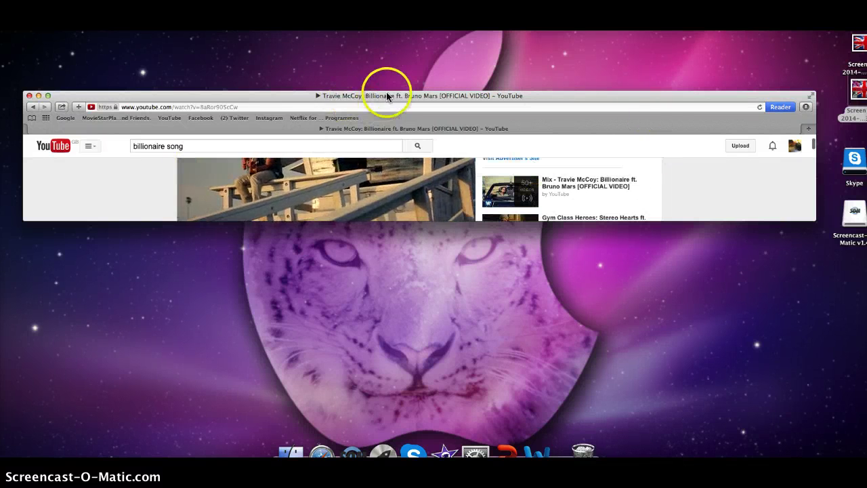
{"action": "left_click_drag", "start_coordinate": [384, 88], "coordinate": [360, 26]}
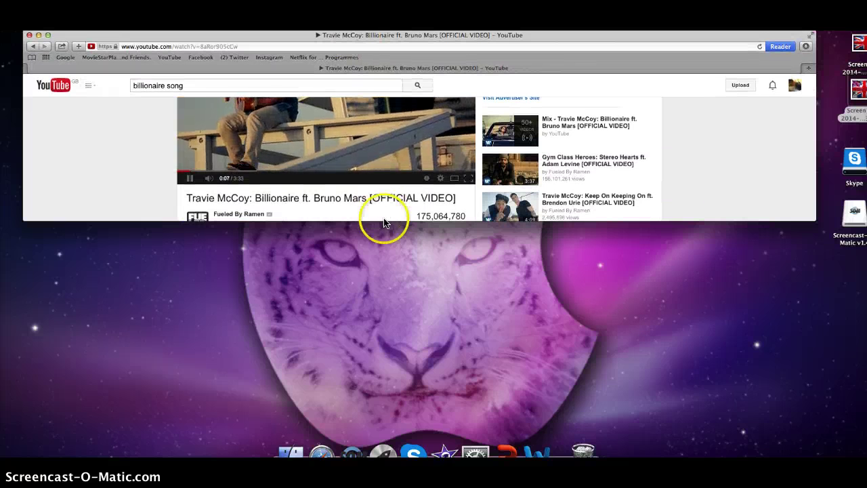
{"action": "left_click_drag", "start_coordinate": [354, 220], "coordinate": [407, 438]}
- Raise the volume and move the video window down toward the bottom of the screen
{"action": "scroll", "coordinate": [430, 253], "scroll_direction": "up", "scroll_amount": 4}
{"action": "scroll", "coordinate": [430, 253], "scroll_direction": "down", "scroll_amount": 2}
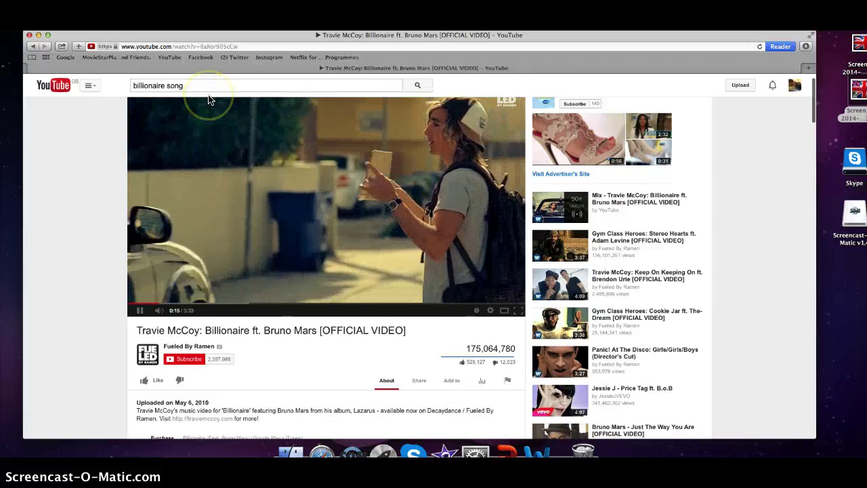
{"action": "key", "text": "XF86AudioRaiseVolume"}
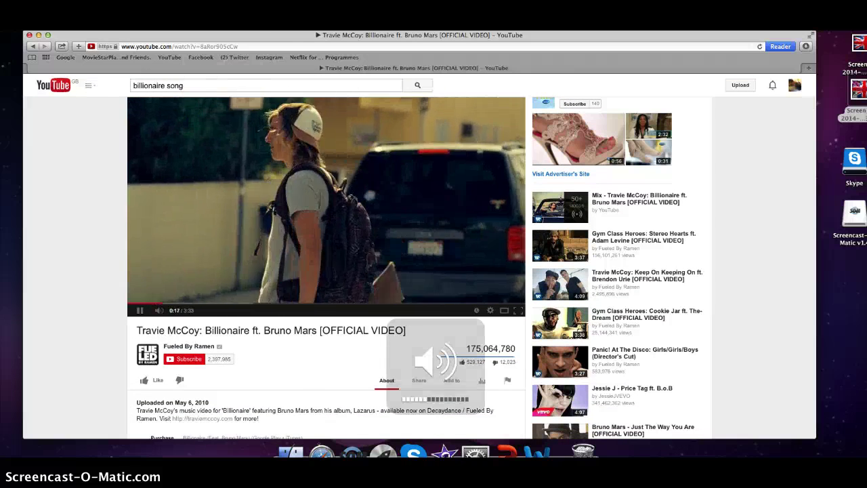
{"action": "left_click_drag", "start_coordinate": [287, 34], "coordinate": [274, 238]}
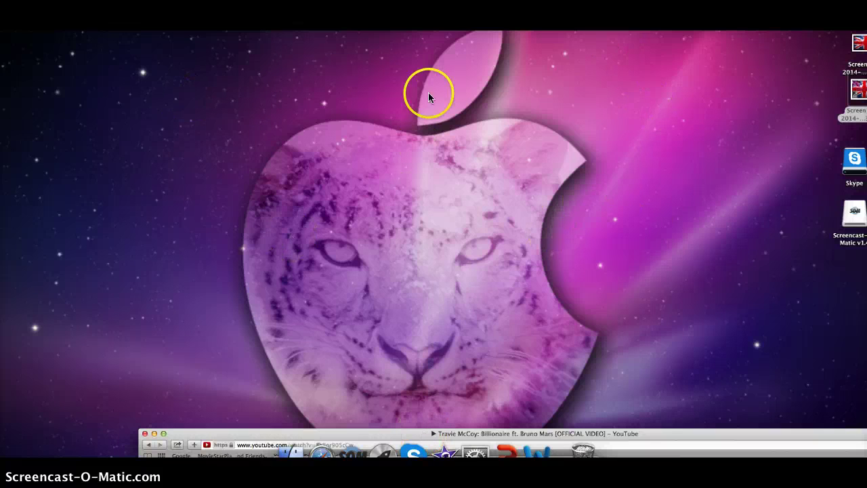
- Move the video window back to the top and open Google Images in a new tab
{"action": "left_click", "coordinate": [672, 434]}
{"action": "left_click_drag", "start_coordinate": [644, 432], "coordinate": [474, 34]}
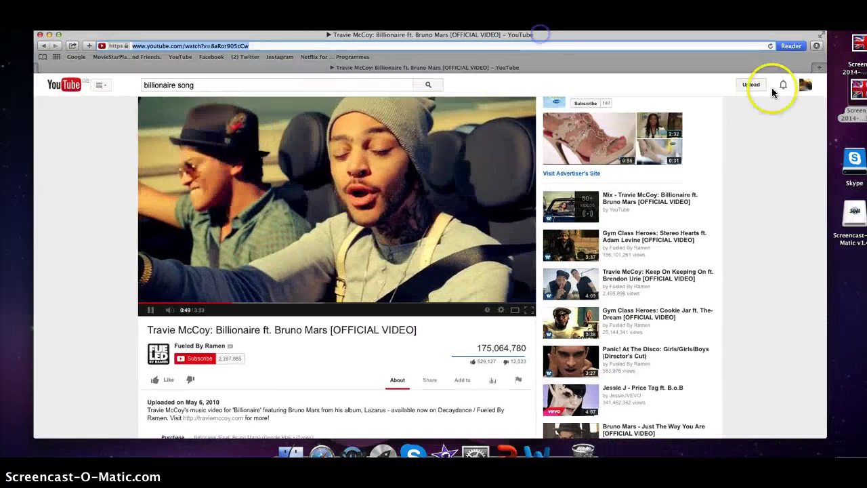
{"action": "left_click", "coordinate": [817, 68]}
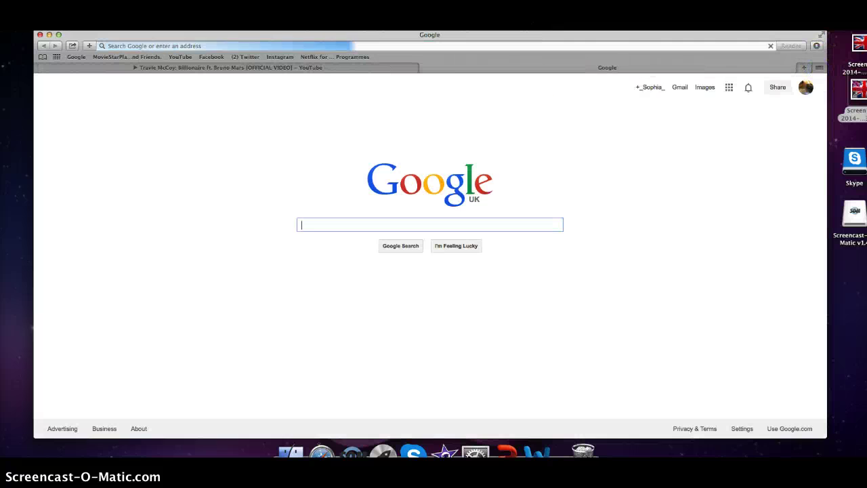
{"action": "left_click", "coordinate": [704, 86]}
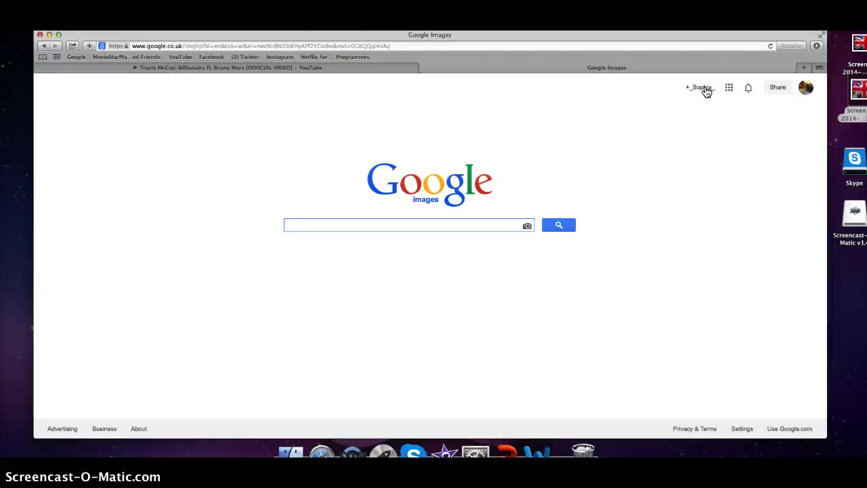
- Erase a mistyped search and try dropping a screenshot into image search
{"action": "type", "text": "asme"}
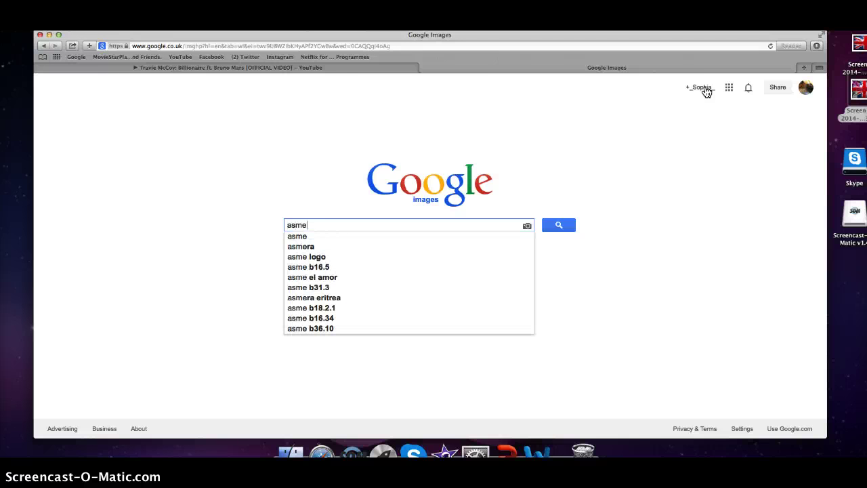
{"action": "key", "text": "BackSpace"}
{"action": "key", "text": "BackSpace"}
{"action": "key", "text": "BackSpace"}
{"action": "key", "text": "BackSpace"}
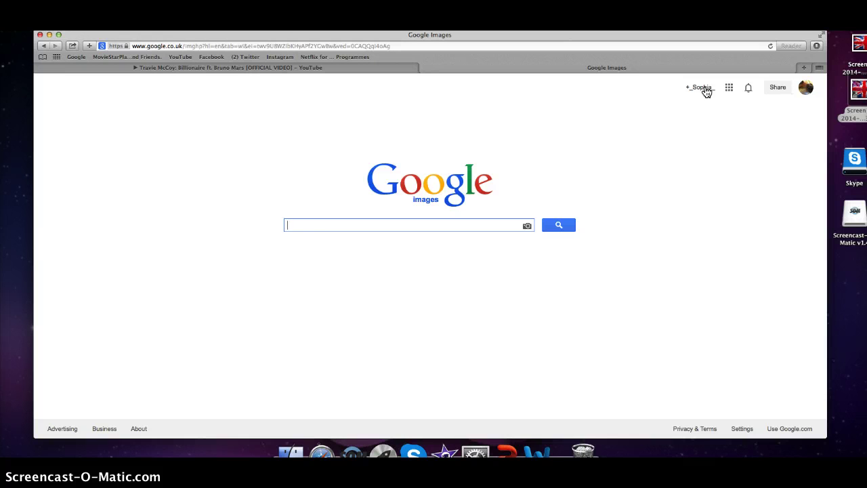
{"action": "left_click_drag", "start_coordinate": [855, 88], "coordinate": [338, 157]}
- Search Google Images for 'Red' and scroll through the results
{"action": "type", "text": "Red"}
{"action": "key", "text": "Return"}
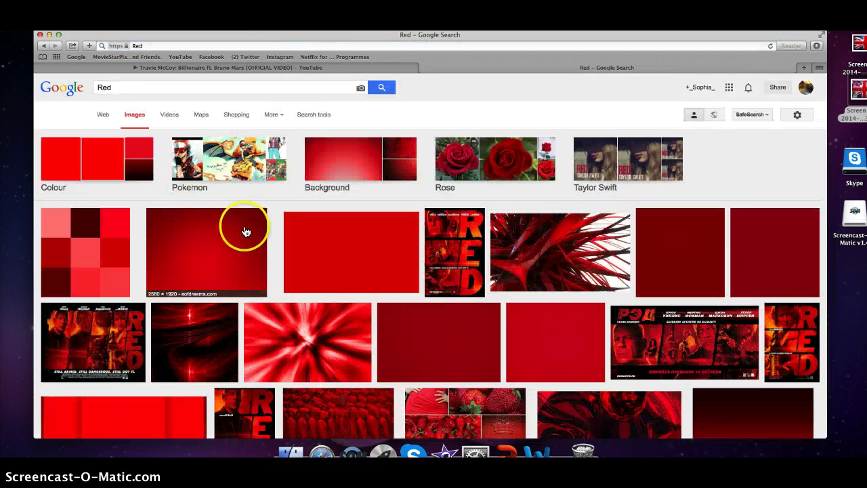
{"action": "scroll", "coordinate": [240, 234], "scroll_direction": "down", "scroll_amount": 3}
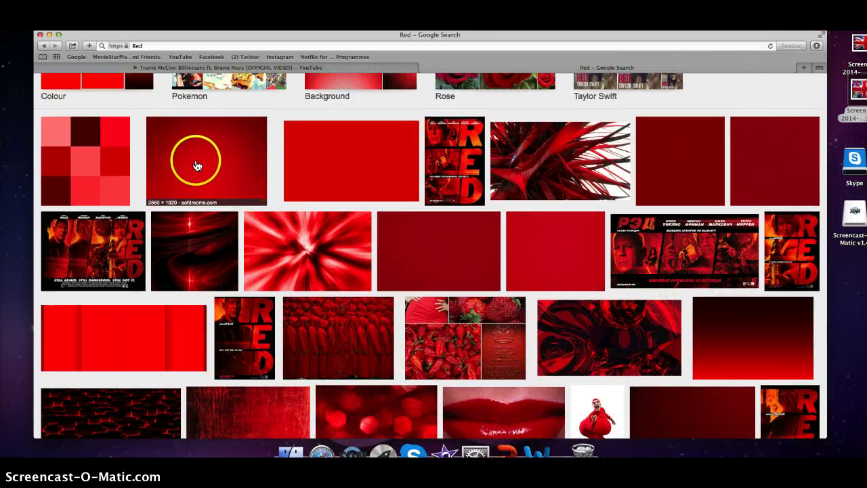
{"action": "scroll", "coordinate": [196, 165], "scroll_direction": "down", "scroll_amount": 4}
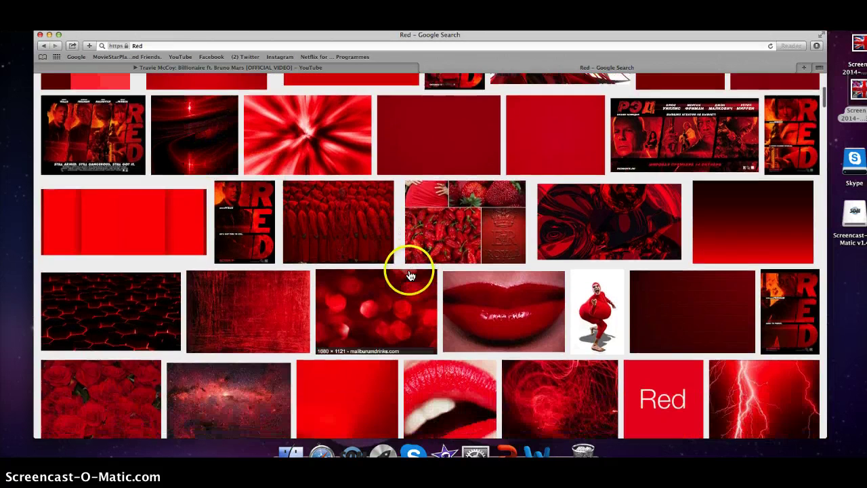
{"action": "scroll", "coordinate": [405, 274], "scroll_direction": "down", "scroll_amount": 8}
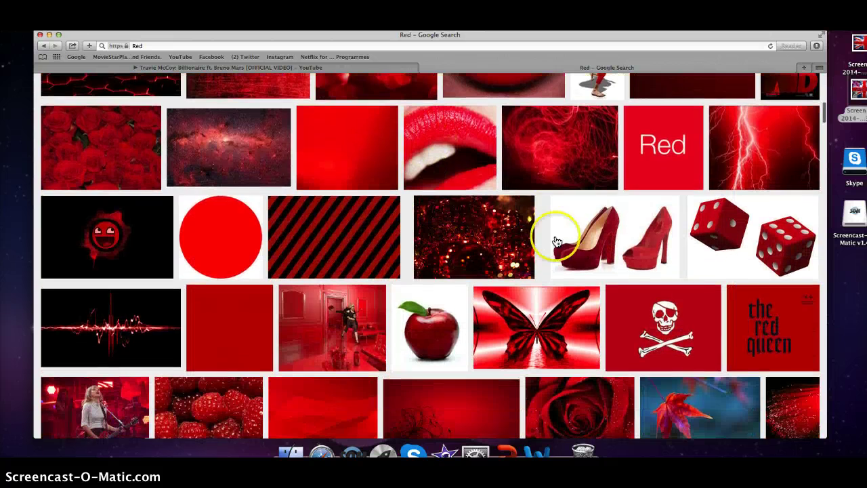
{"action": "scroll", "coordinate": [657, 162], "scroll_direction": "down", "scroll_amount": 5}
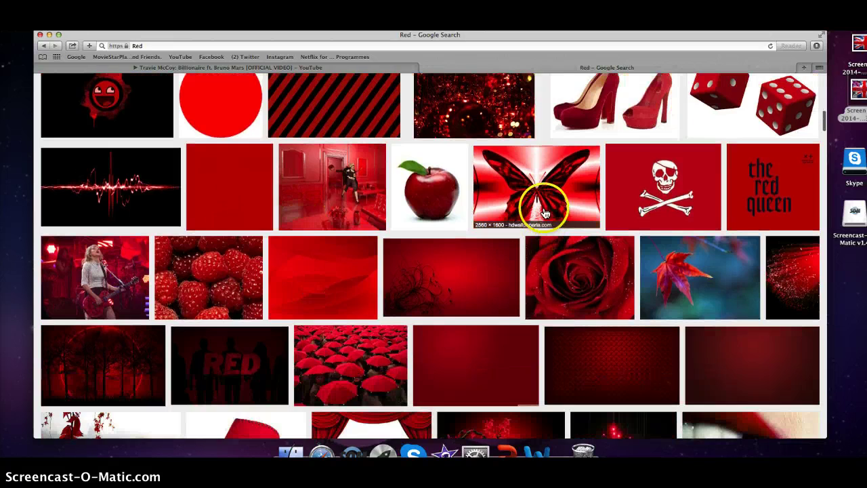
{"action": "scroll", "coordinate": [528, 251], "scroll_direction": "down", "scroll_amount": 6}
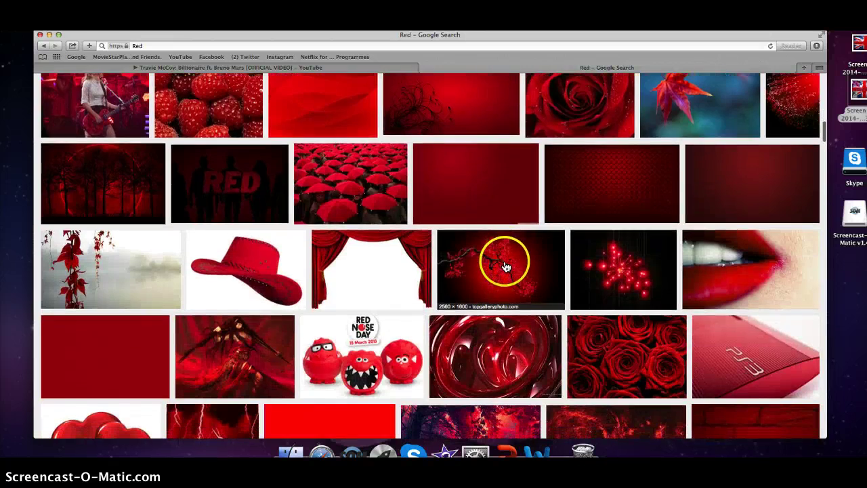
{"action": "scroll", "coordinate": [508, 261], "scroll_direction": "down", "scroll_amount": 7}
{"action": "scroll", "coordinate": [507, 268], "scroll_direction": "down", "scroll_amount": 14}
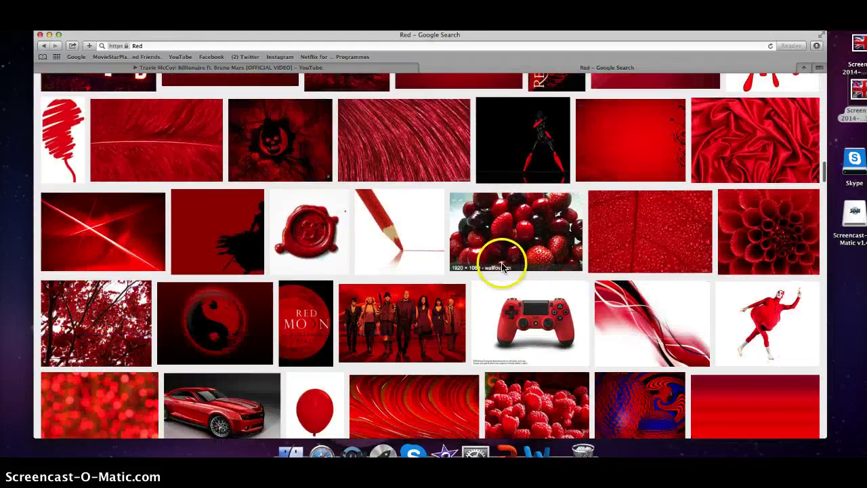
{"action": "scroll", "coordinate": [504, 267], "scroll_direction": "down", "scroll_amount": 14}
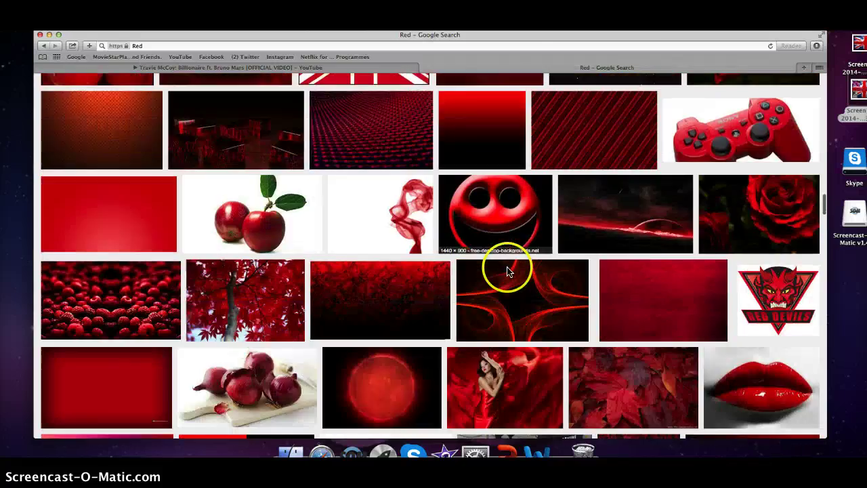
{"action": "scroll", "coordinate": [508, 271], "scroll_direction": "up", "scroll_amount": 6}
- Preview the red roses image, close it, and keep browsing the results
{"action": "left_click", "coordinate": [701, 252]}
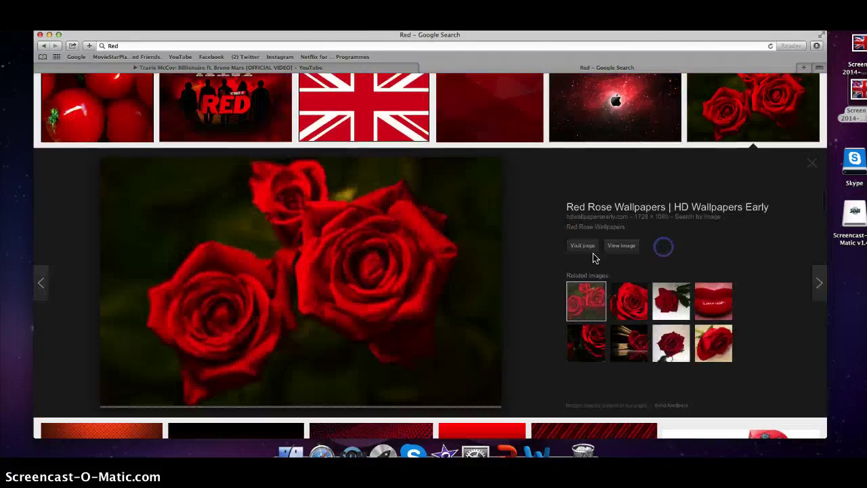
{"action": "left_click", "coordinate": [811, 171]}
{"action": "scroll", "coordinate": [785, 176], "scroll_direction": "down", "scroll_amount": 3}
{"action": "scroll", "coordinate": [774, 183], "scroll_direction": "up", "scroll_amount": 19}
{"action": "scroll", "coordinate": [396, 397], "scroll_direction": "down", "scroll_amount": 12}
{"action": "scroll", "coordinate": [406, 389], "scroll_direction": "down", "scroll_amount": 2}
- Pause the Billionaire video and browse the Car wallpaper image results
{"action": "left_click", "coordinate": [327, 66]}
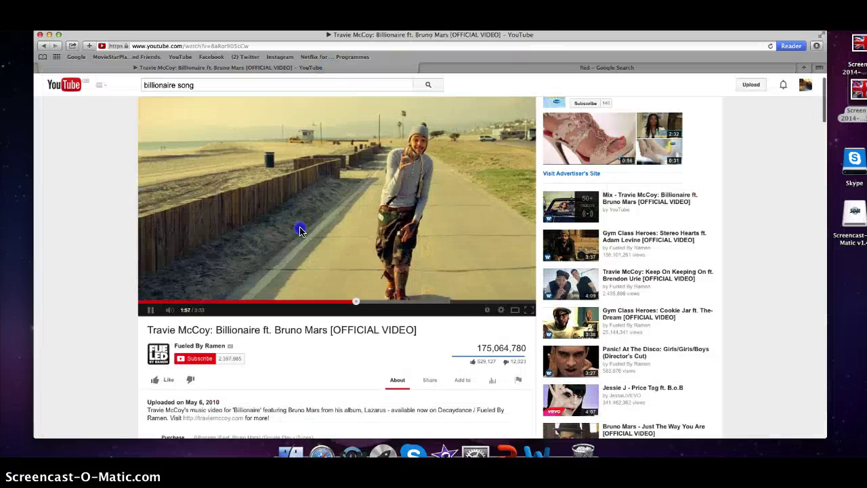
{"action": "left_click", "coordinate": [150, 309]}
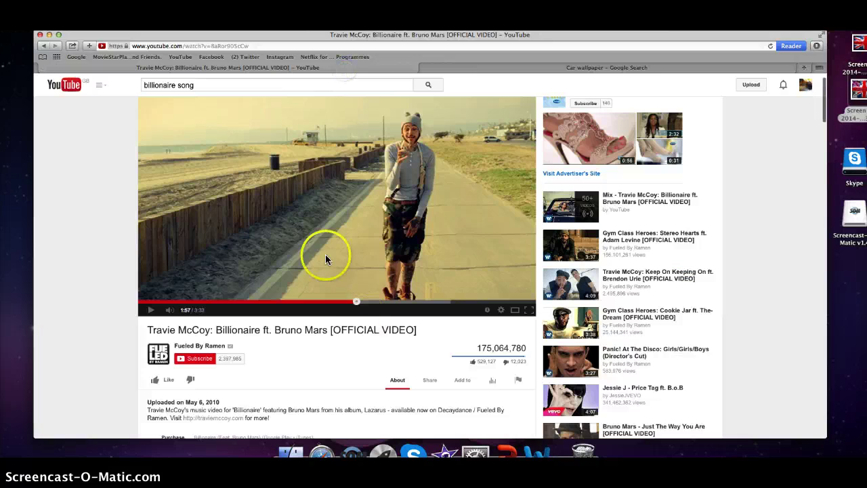
{"action": "left_click", "coordinate": [574, 67]}
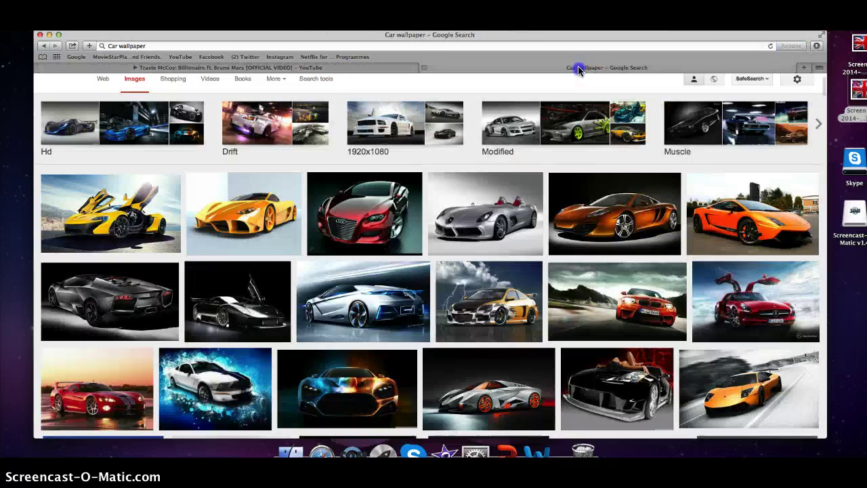
{"action": "scroll", "coordinate": [509, 265], "scroll_direction": "down", "scroll_amount": 10}
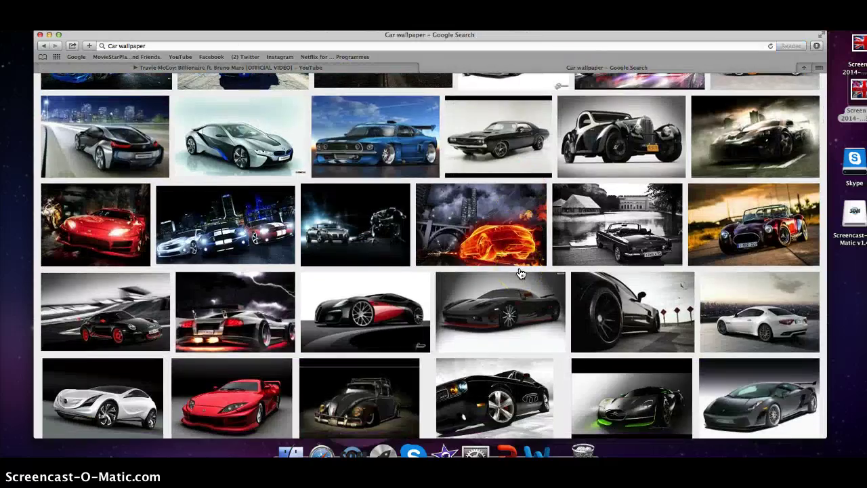
{"action": "scroll", "coordinate": [520, 273], "scroll_direction": "down", "scroll_amount": 15}
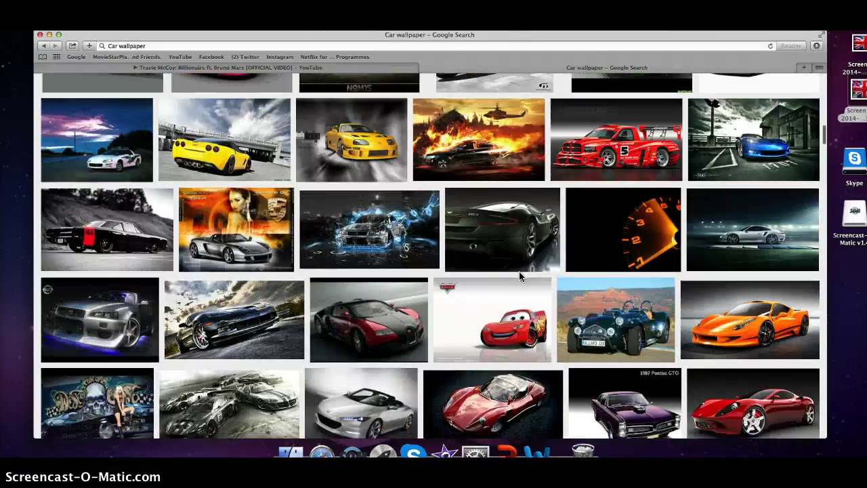
{"action": "scroll", "coordinate": [538, 271], "scroll_direction": "up", "scroll_amount": 20}
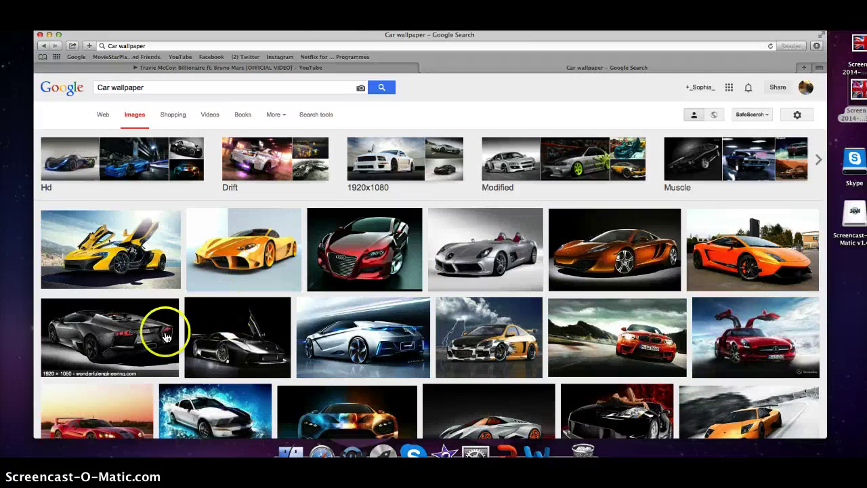
{"action": "scroll", "coordinate": [162, 328], "scroll_direction": "down", "scroll_amount": 10}
{"action": "scroll", "coordinate": [169, 336], "scroll_direction": "down", "scroll_amount": 8}
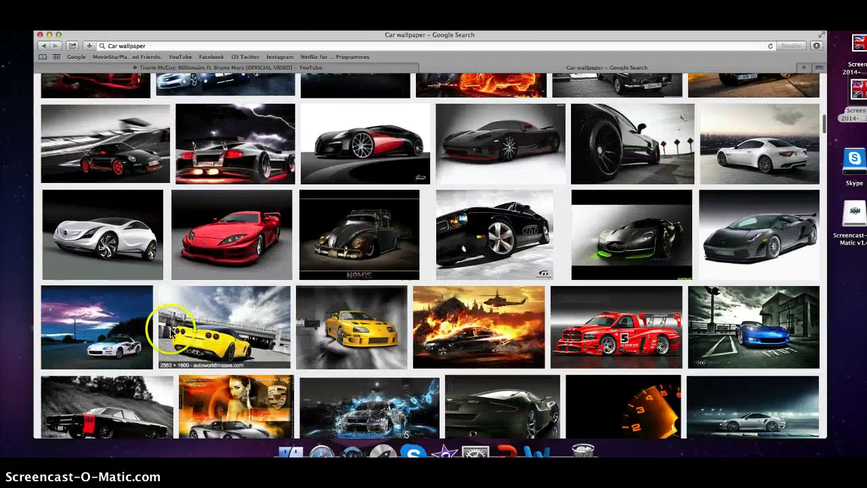
- Preview the black car with green lights, then pause the music video again
{"action": "left_click", "coordinate": [625, 249]}
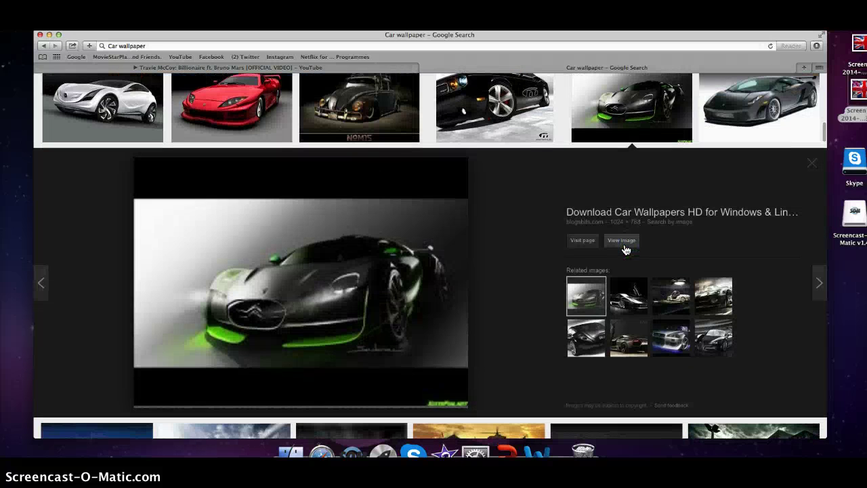
{"action": "left_click", "coordinate": [628, 308]}
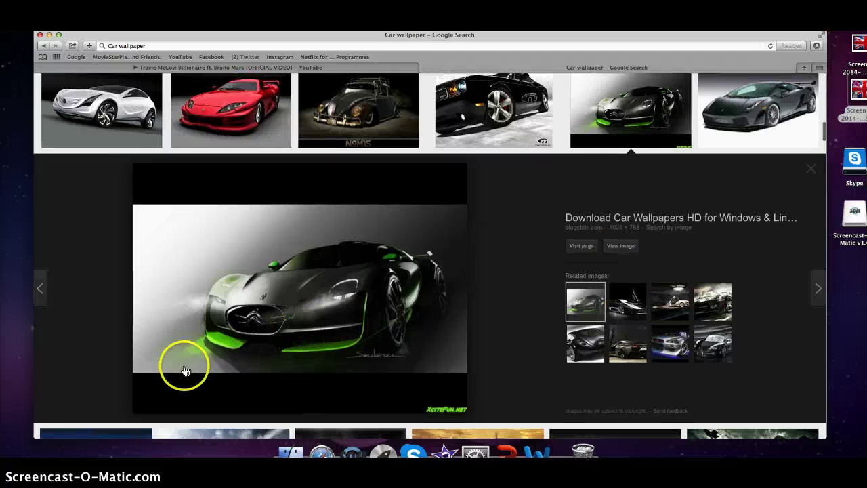
{"action": "left_click", "coordinate": [356, 67]}
{"action": "left_click", "coordinate": [211, 281]}
- Close the enlarged keyboard preview and return to the apple mac keyboard results
{"action": "key", "text": "ctrl+shift+Tab"}
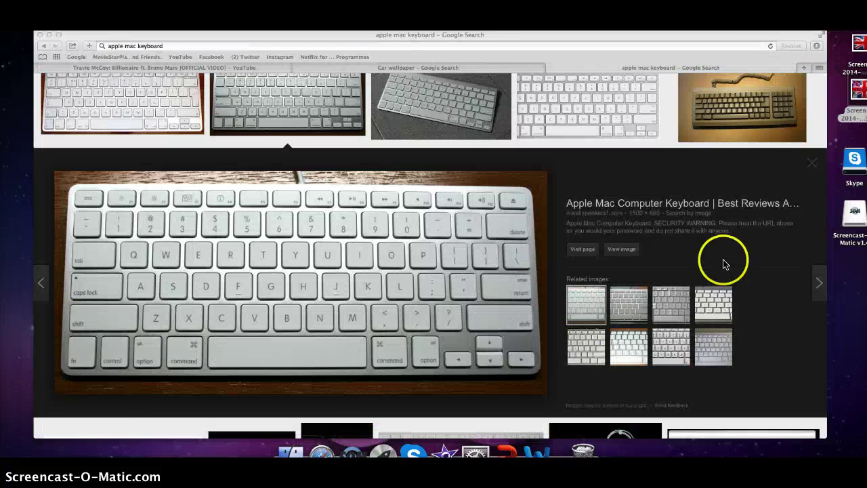
{"action": "left_click", "coordinate": [809, 158]}
{"action": "left_click", "coordinate": [225, 69]}
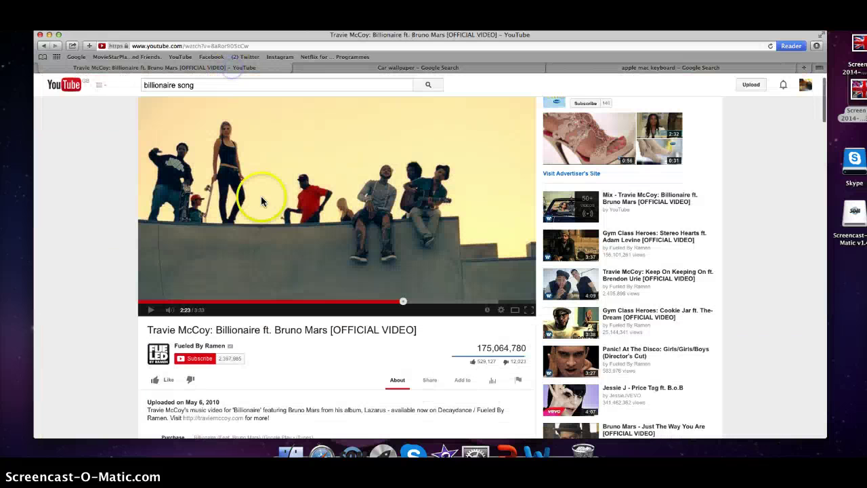
{"action": "left_click", "coordinate": [689, 67]}
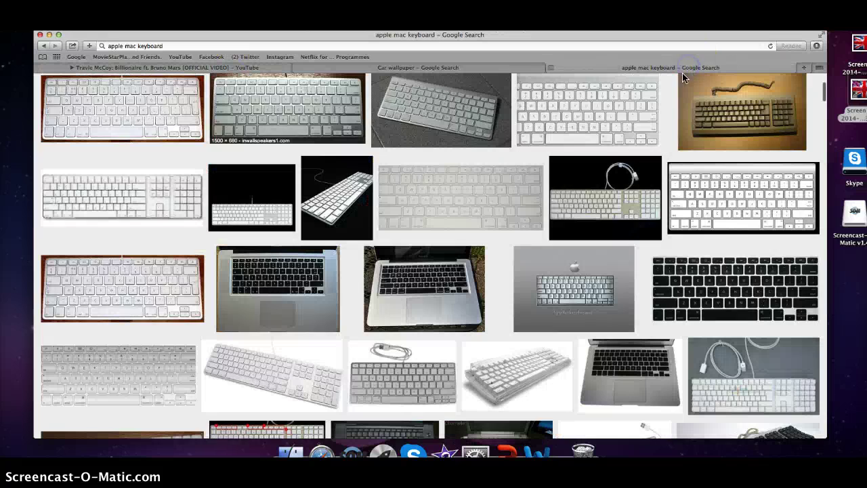
- Enlarge the black French keyboard layout picture
{"action": "scroll", "coordinate": [503, 248], "scroll_direction": "down", "scroll_amount": 10}
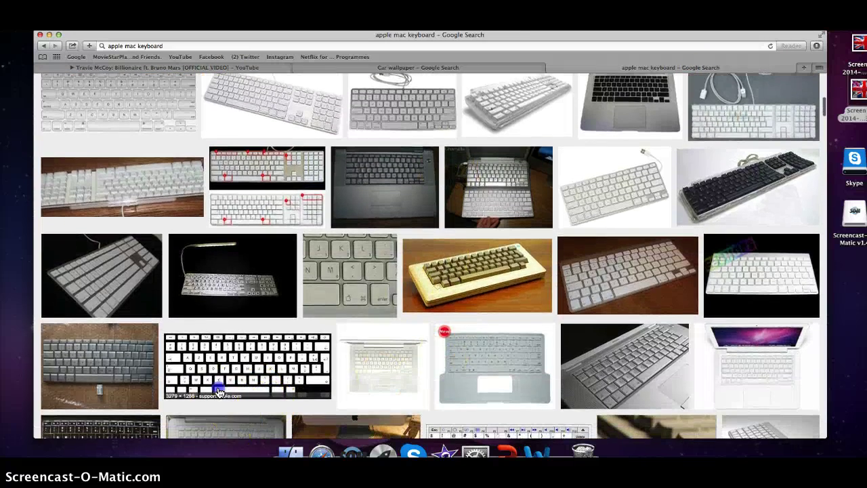
{"action": "left_click", "coordinate": [218, 387]}
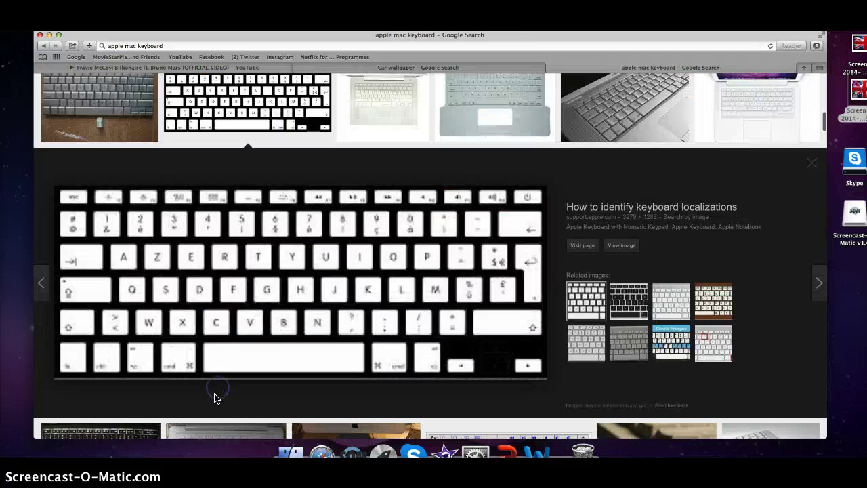
{"action": "left_click", "coordinate": [227, 398]}
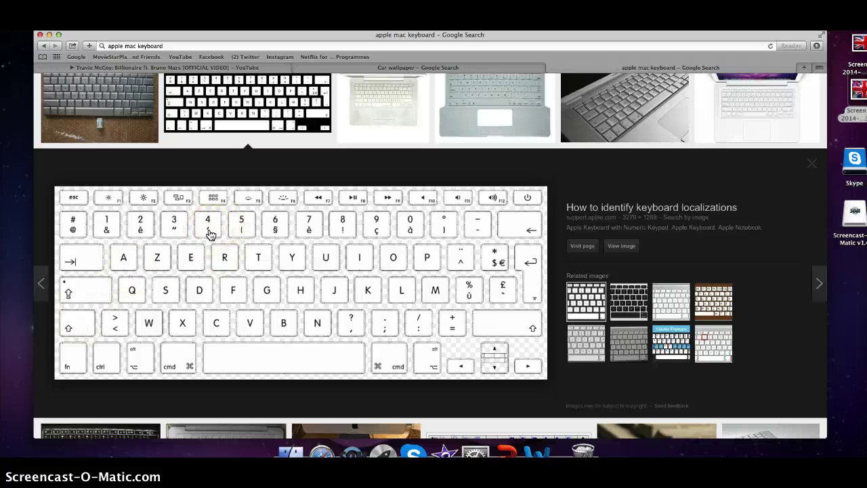
- Close the keyboard preview and drag the green-lit car picture onto the desktop
{"action": "left_click", "coordinate": [808, 168]}
{"action": "scroll", "coordinate": [642, 129], "scroll_direction": "up", "scroll_amount": 20}
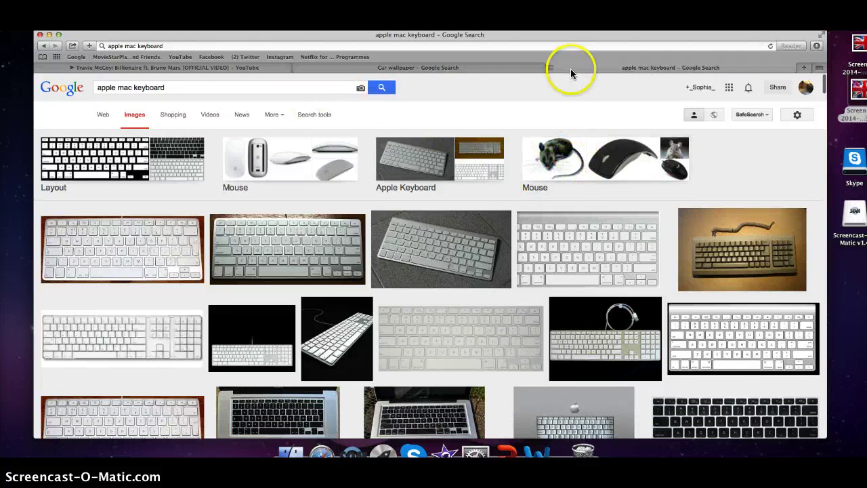
{"action": "left_click", "coordinate": [467, 67]}
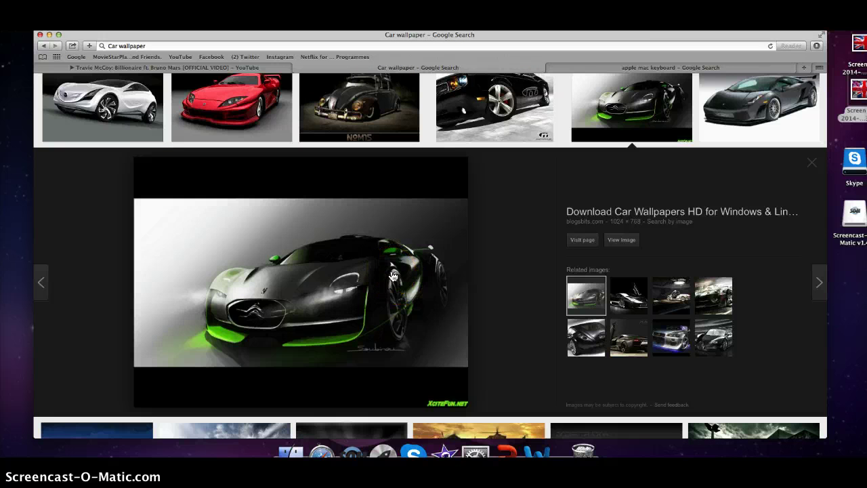
{"action": "left_click_drag", "start_coordinate": [393, 276], "coordinate": [399, 250]}
- Return to the YouTube Billionaire video tab
{"action": "left_click", "coordinate": [247, 67]}
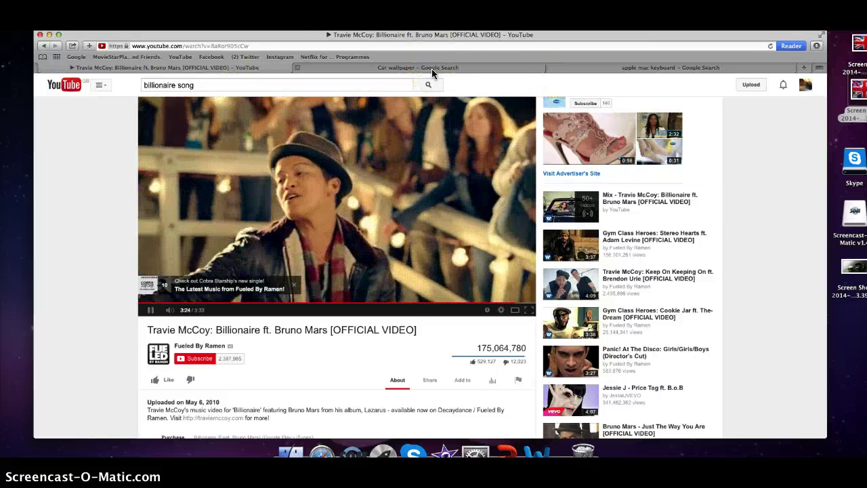
{"action": "left_click", "coordinate": [431, 69]}
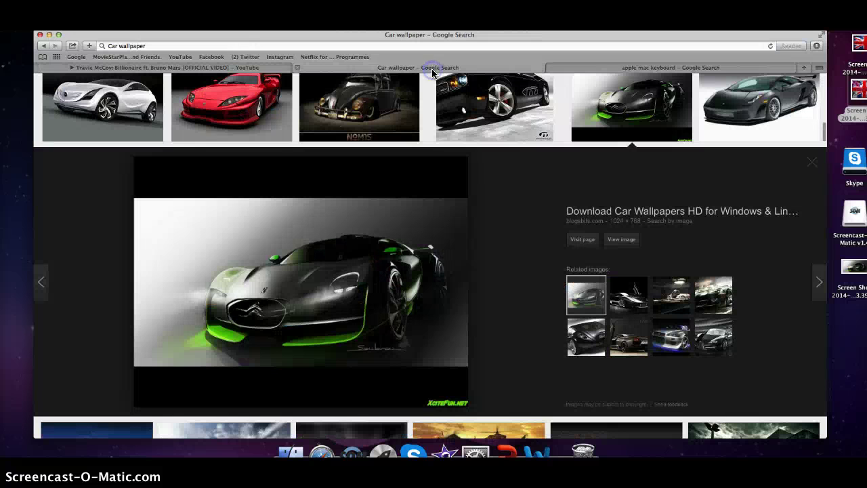
{"action": "left_click", "coordinate": [199, 68]}
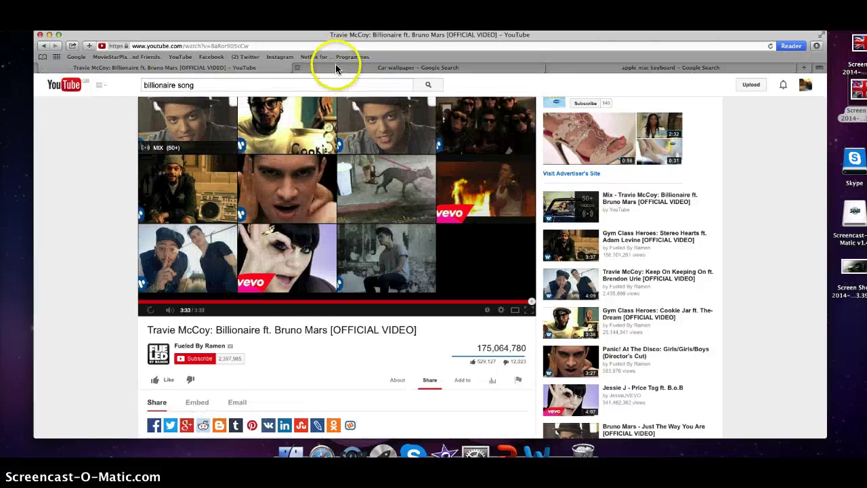
- Play Bruno Mars' The Lazy Song, raise the volume, and lower the browser to show the desktop
{"action": "left_click", "coordinate": [277, 258]}
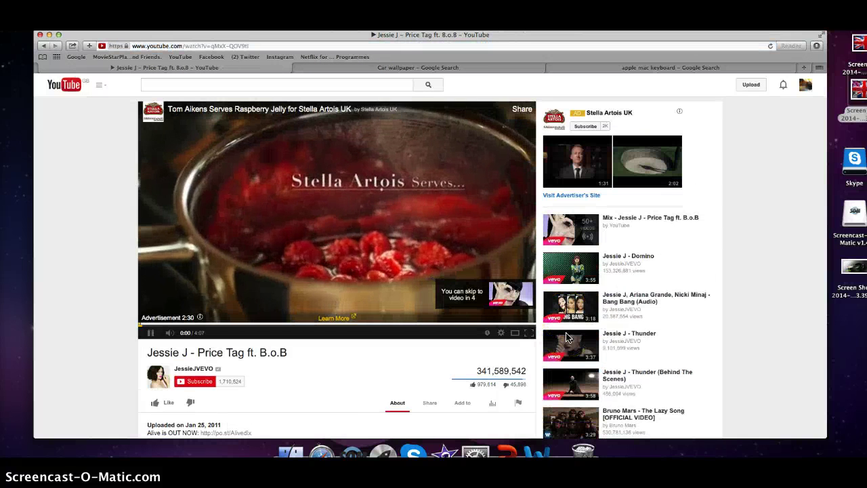
{"action": "scroll", "coordinate": [568, 336], "scroll_direction": "down", "scroll_amount": 5}
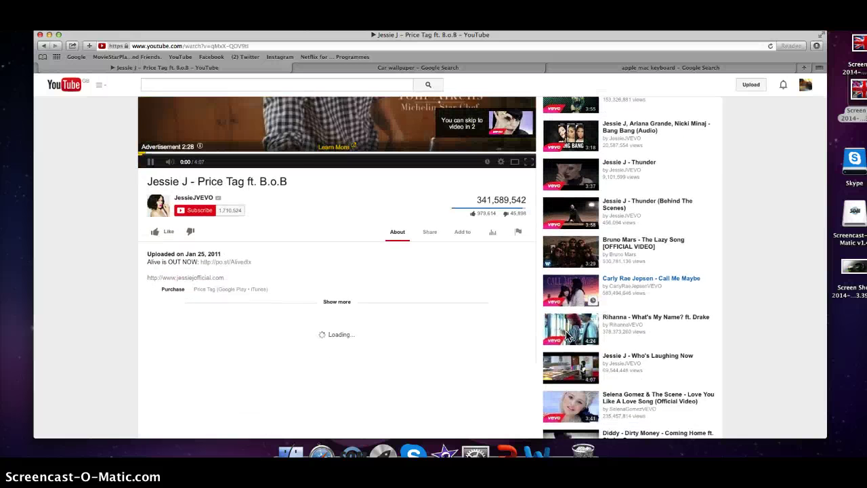
{"action": "scroll", "coordinate": [568, 325], "scroll_direction": "up", "scroll_amount": 2}
{"action": "left_click", "coordinate": [571, 313]}
{"action": "key", "text": "XF86AudioRaiseVolume"}
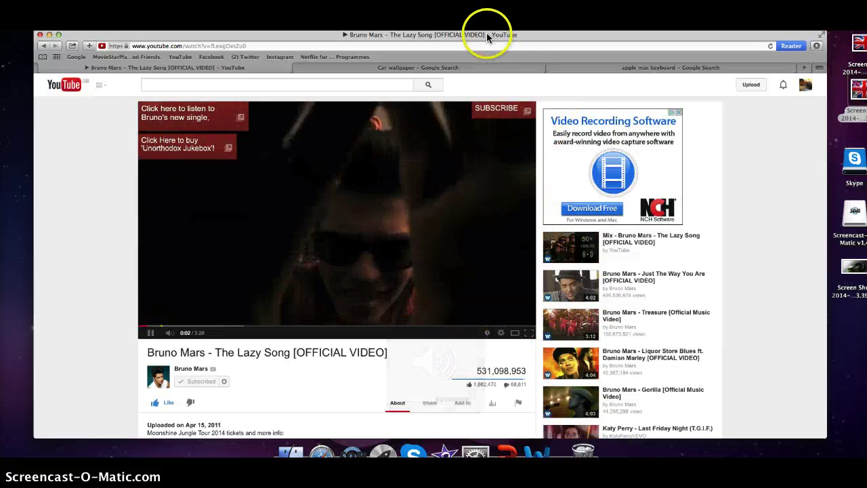
{"action": "left_click_drag", "start_coordinate": [490, 50], "coordinate": [542, 457]}
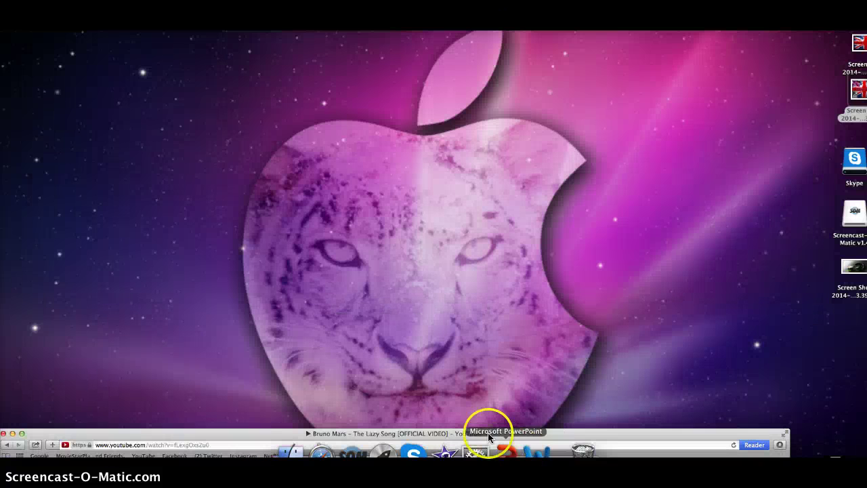
- Mute the music and move the browser window down out of the way
{"action": "left_click_drag", "start_coordinate": [364, 431], "coordinate": [420, 27]}
{"action": "key", "text": "XF86AudioMute"}
{"action": "key", "text": "XF86AudioMute"}
{"action": "left_click_drag", "start_coordinate": [419, 34], "coordinate": [548, 437]}
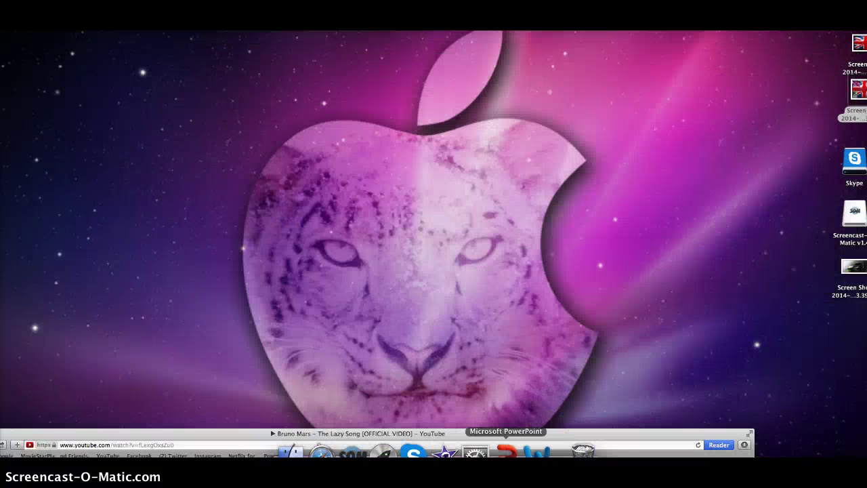
- Create a blank White presentation and delete its title and subtitle placeholders
{"action": "left_click", "coordinate": [503, 455]}
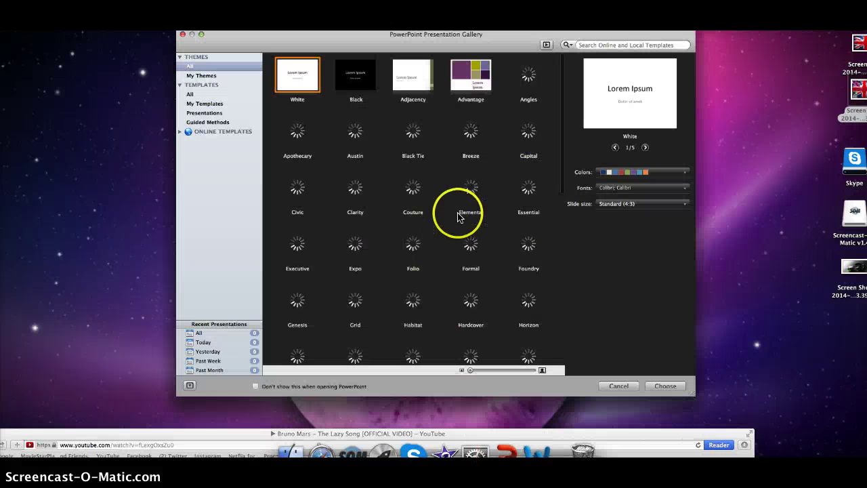
{"action": "left_click", "coordinate": [665, 385]}
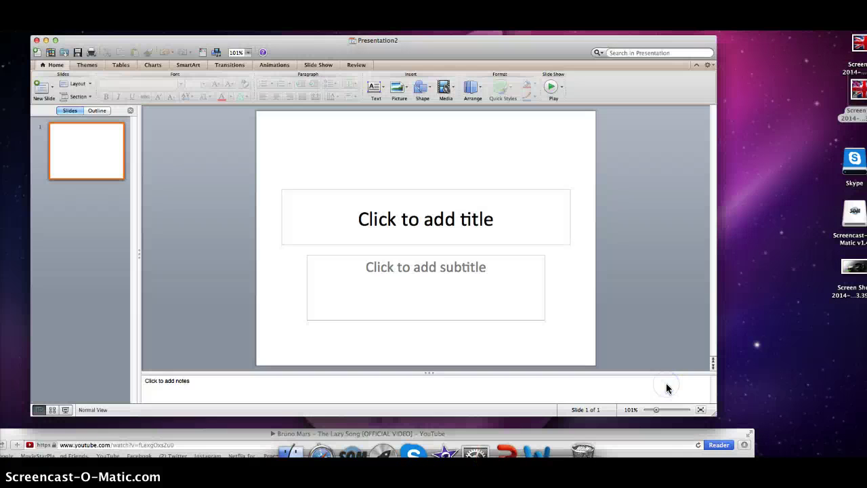
{"action": "left_click", "coordinate": [376, 212]}
{"action": "left_click", "coordinate": [421, 184]}
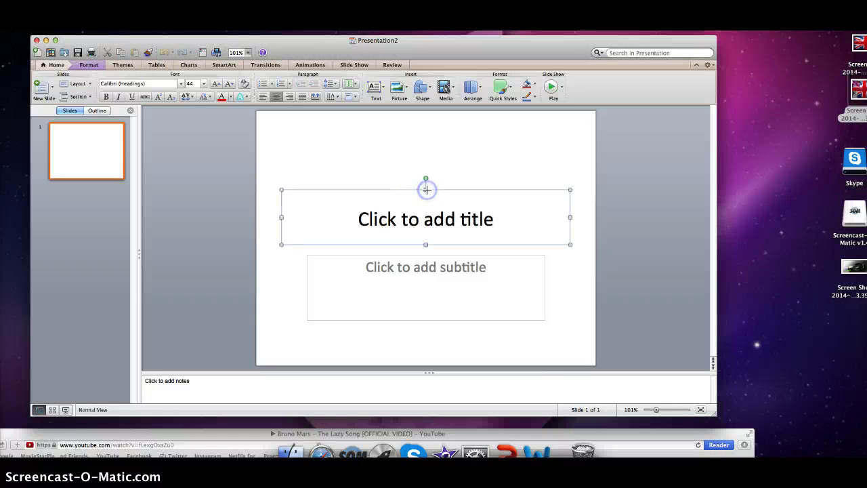
{"action": "key", "text": "Delete"}
{"action": "left_click", "coordinate": [411, 296]}
{"action": "left_click", "coordinate": [427, 254]}
{"action": "key", "text": "Delete"}
- Bring the browser back and enlarge the light Mac keyboard picture
{"action": "left_click_drag", "start_coordinate": [609, 431], "coordinate": [642, 50]}
{"action": "left_click", "coordinate": [628, 85]}
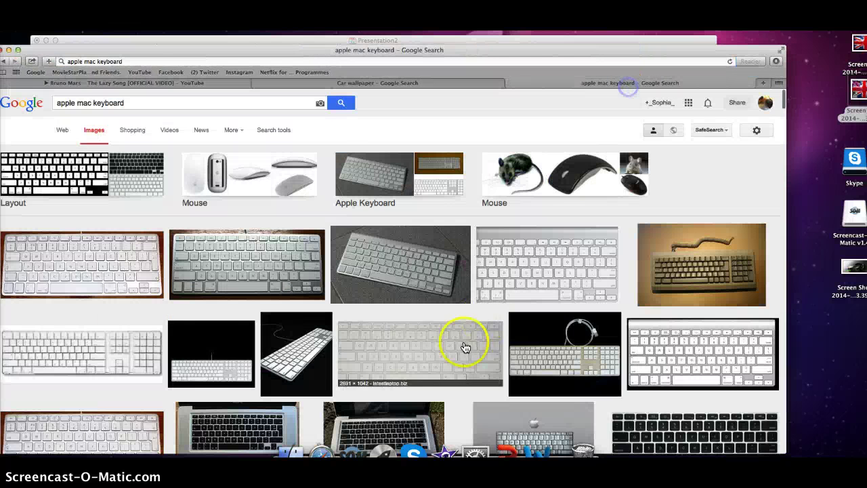
{"action": "scroll", "coordinate": [388, 279], "scroll_direction": "down", "scroll_amount": 5}
{"action": "scroll", "coordinate": [388, 280], "scroll_direction": "up", "scroll_amount": 2}
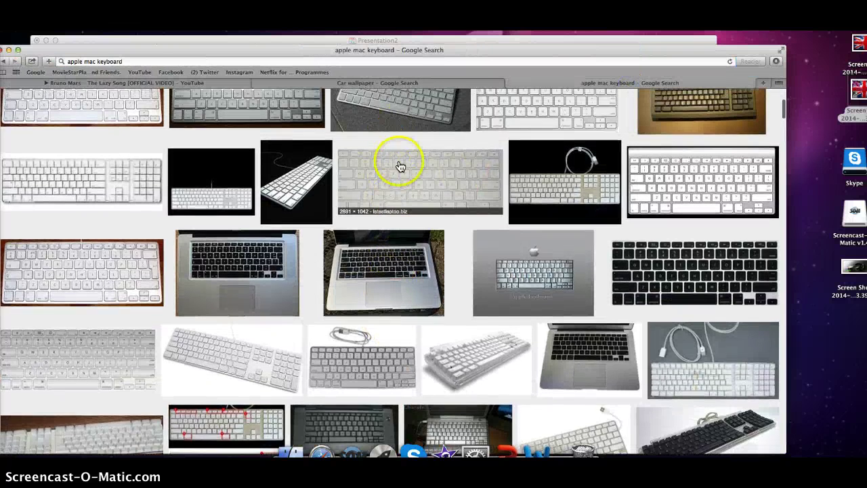
{"action": "left_click", "coordinate": [416, 201]}
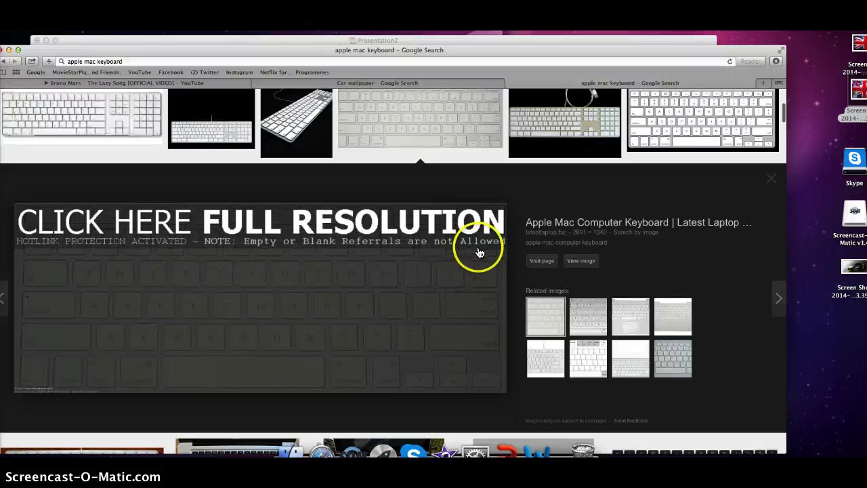
- View related Mac keyboard pictures, close the preview, and return to the Car wallpaper results
{"action": "left_click", "coordinate": [584, 313]}
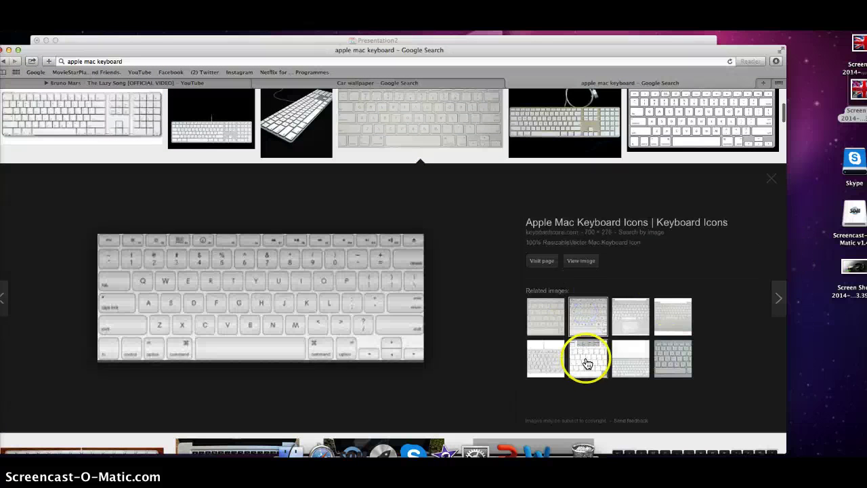
{"action": "left_click", "coordinate": [587, 354]}
{"action": "left_click", "coordinate": [416, 293]}
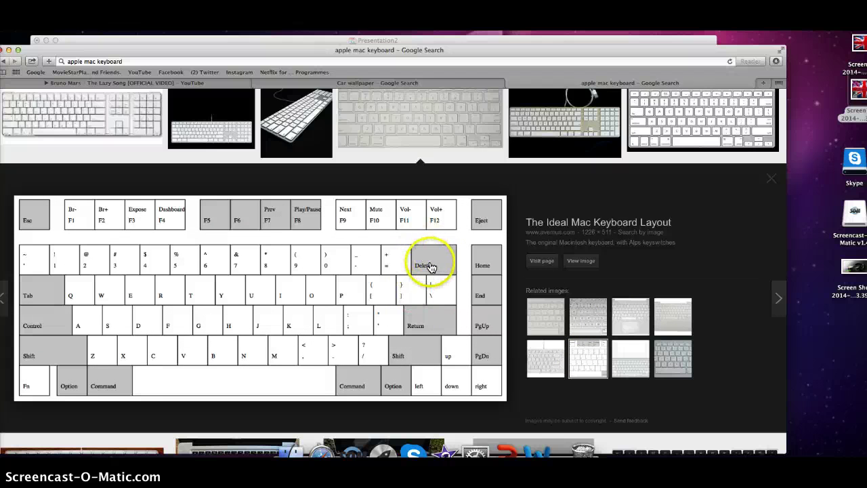
{"action": "left_click", "coordinate": [676, 362]}
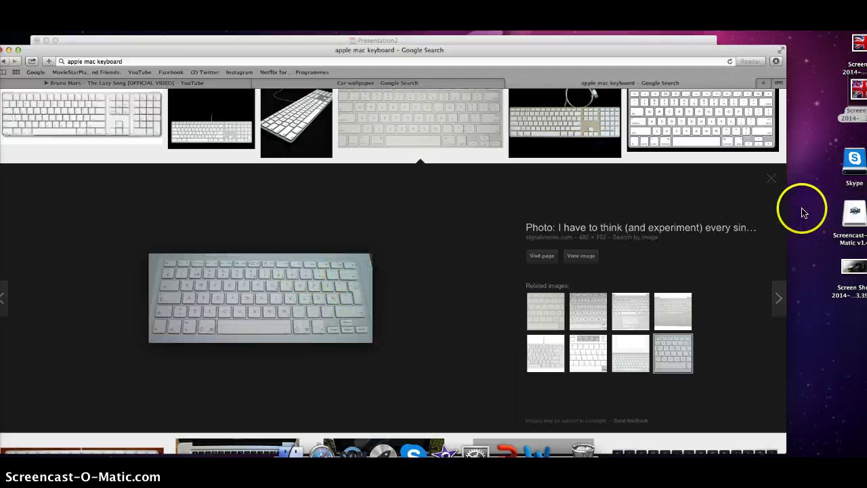
{"action": "left_click", "coordinate": [778, 181]}
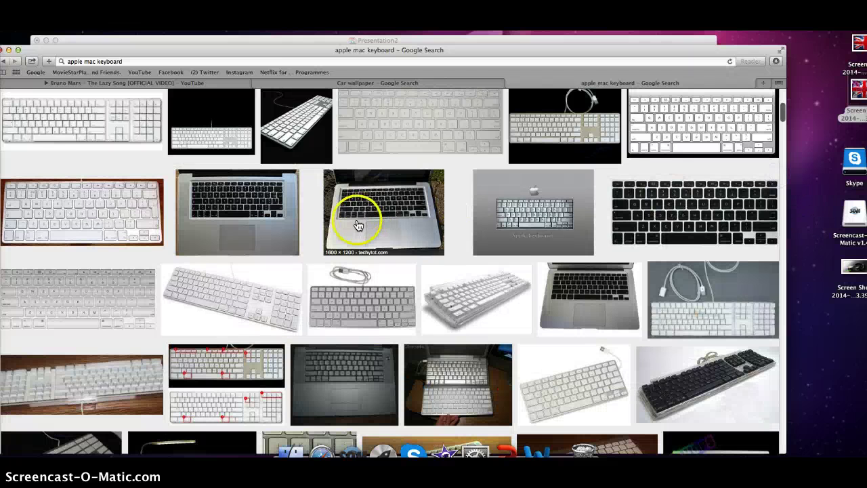
{"action": "scroll", "coordinate": [368, 217], "scroll_direction": "up", "scroll_amount": 5}
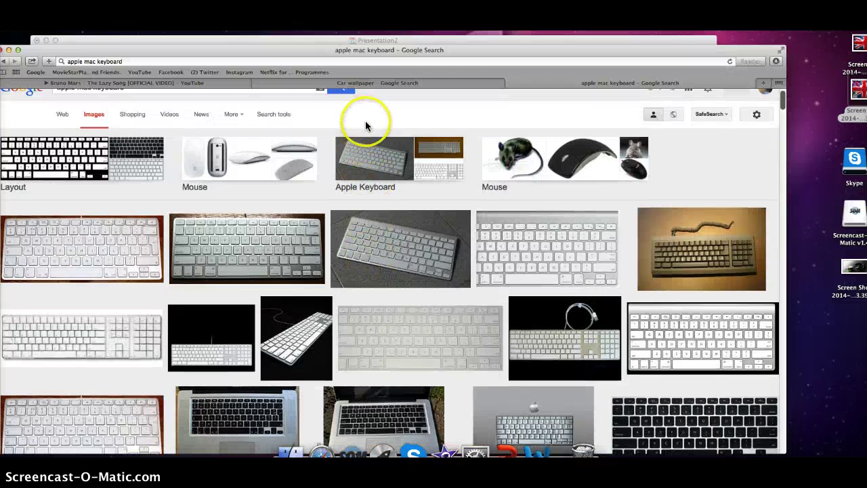
{"action": "left_click", "coordinate": [357, 86]}
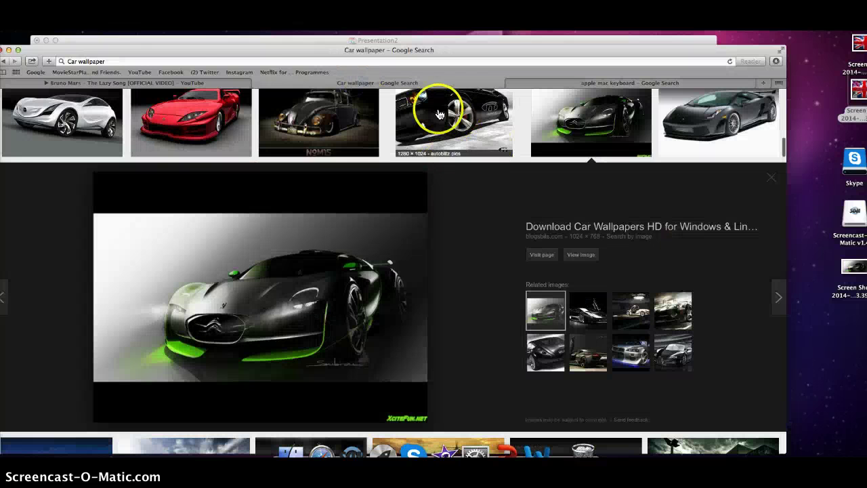
- Move the green-lit car screenshot from the desktop onto the PowerPoint slide
{"action": "left_click_drag", "start_coordinate": [224, 46], "coordinate": [189, 386]}
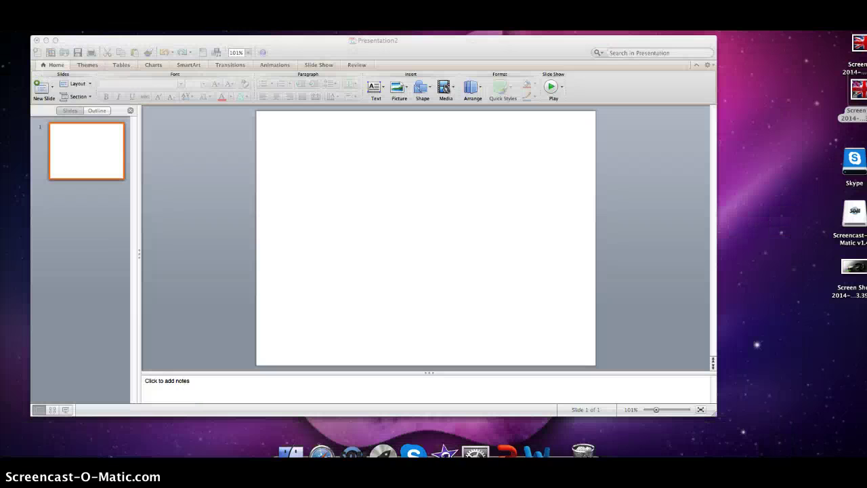
{"action": "left_click_drag", "start_coordinate": [854, 271], "coordinate": [428, 203]}
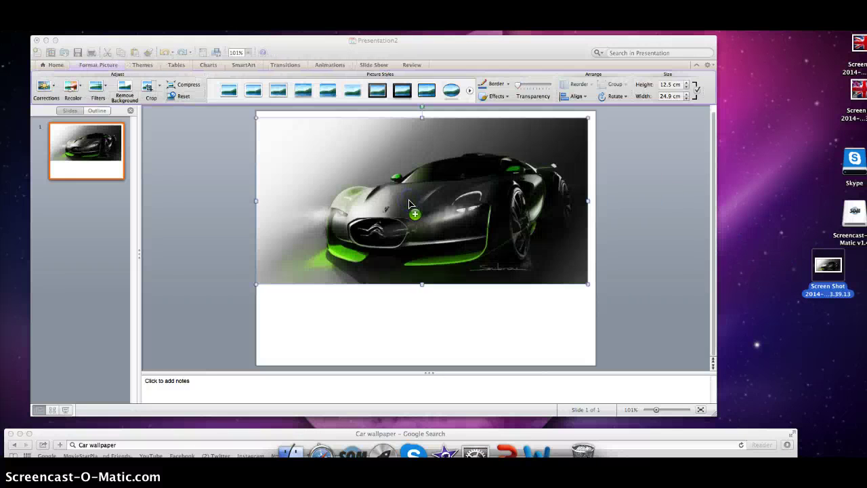
{"action": "left_click", "coordinate": [421, 116]}
- Stretch the car picture to the slide's top, bottom and right edges (25.4 × 19.1 cm)
{"action": "left_click_drag", "start_coordinate": [421, 117], "coordinate": [421, 111]}
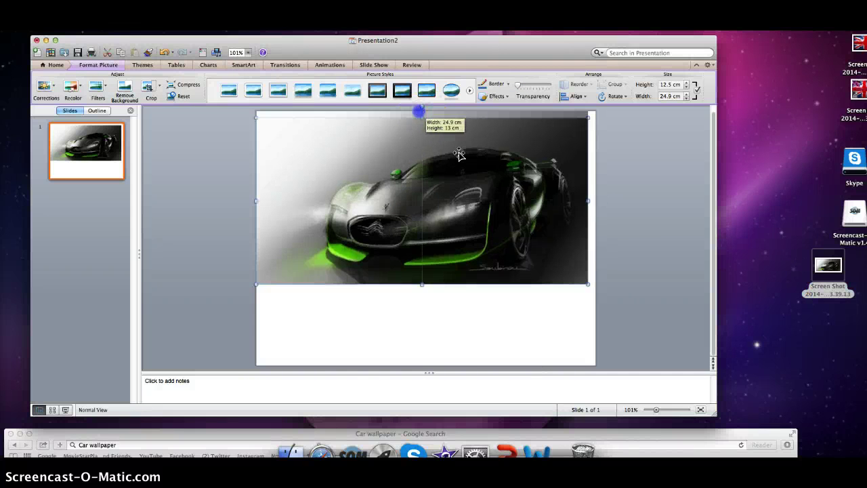
{"action": "left_click_drag", "start_coordinate": [422, 285], "coordinate": [423, 366]}
{"action": "left_click_drag", "start_coordinate": [588, 239], "coordinate": [595, 239]}
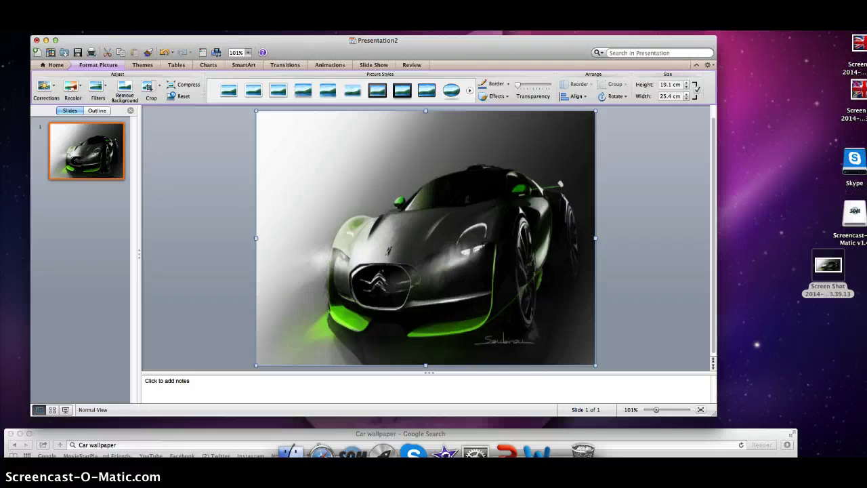
- Add the US flag screenshot to the slide and shrink it into the top-left corner
{"action": "left_click", "coordinate": [773, 103]}
{"action": "left_click_drag", "start_coordinate": [774, 103], "coordinate": [276, 128]}
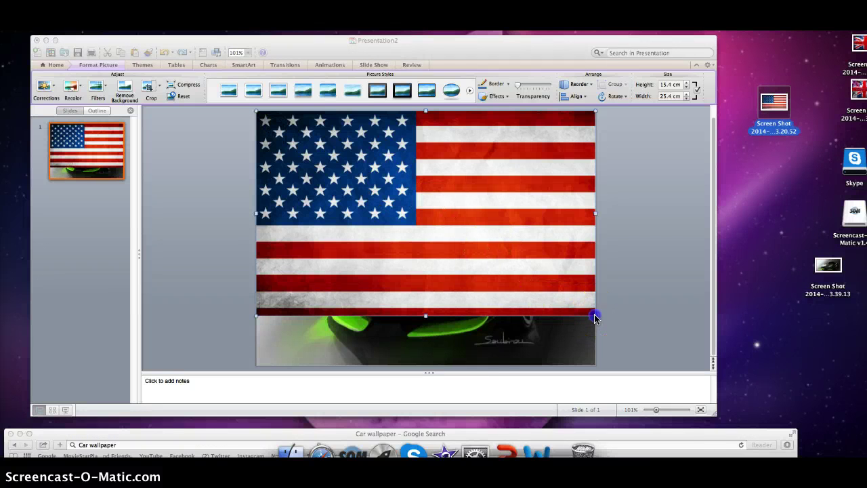
{"action": "left_click", "coordinate": [594, 319]}
{"action": "left_click_drag", "start_coordinate": [594, 318], "coordinate": [351, 169]}
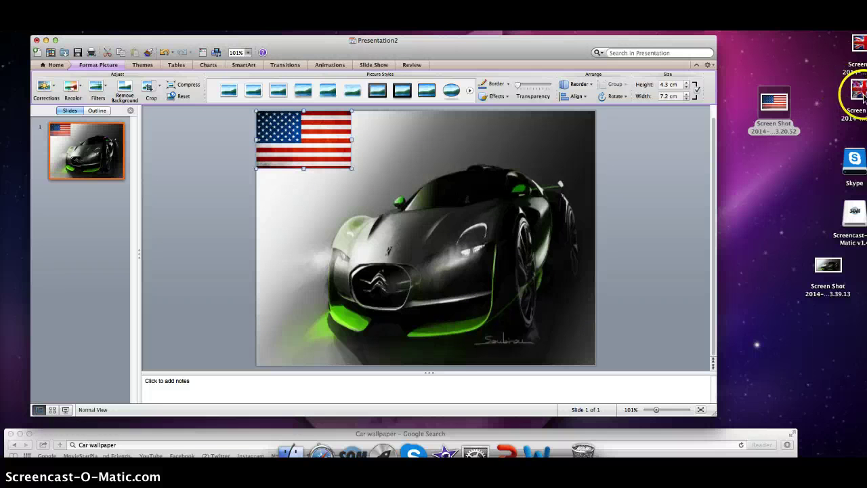
- Place a small Union Jack in the top-right corner, then drop the collage picture onto the slide
{"action": "left_click_drag", "start_coordinate": [852, 46], "coordinate": [541, 145]}
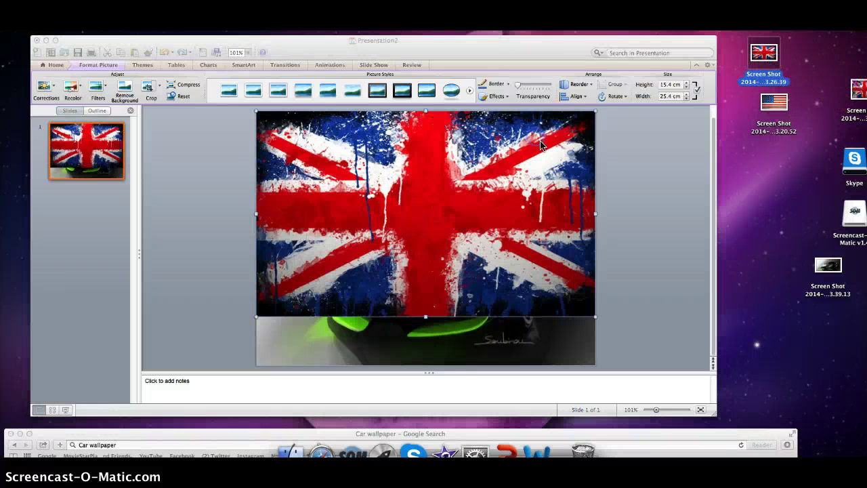
{"action": "left_click", "coordinate": [256, 319]}
{"action": "left_click_drag", "start_coordinate": [258, 314], "coordinate": [460, 193]}
{"action": "left_click_drag", "start_coordinate": [440, 226], "coordinate": [323, 337]}
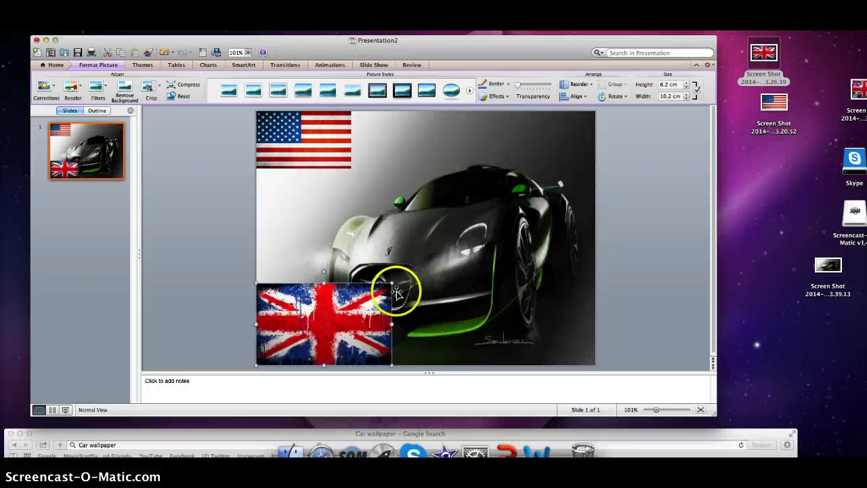
{"action": "left_click_drag", "start_coordinate": [390, 284], "coordinate": [364, 300]}
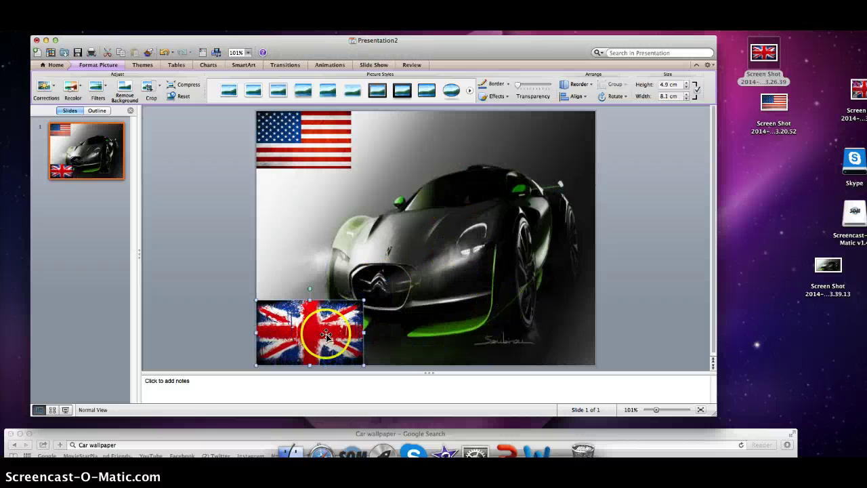
{"action": "left_click_drag", "start_coordinate": [440, 211], "coordinate": [535, 141]}
{"action": "left_click_drag", "start_coordinate": [485, 173], "coordinate": [514, 158]}
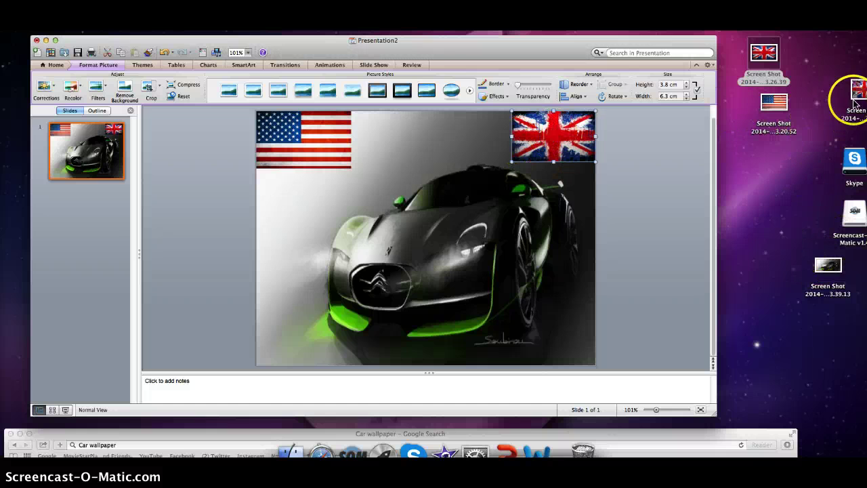
{"action": "left_click_drag", "start_coordinate": [452, 231], "coordinate": [364, 237]}
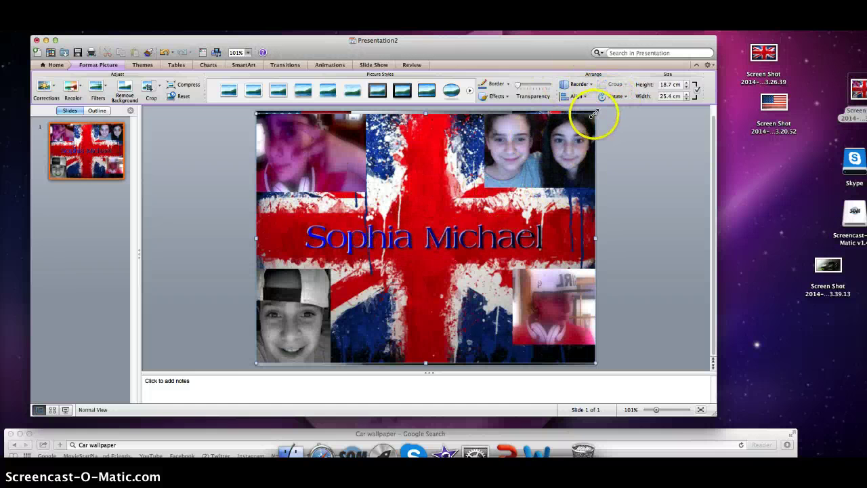
- Delete the Union Jack collage picture from the slide and bring the browser window up
{"action": "left_click_drag", "start_coordinate": [594, 115], "coordinate": [314, 324]}
{"action": "key", "text": "Delete"}
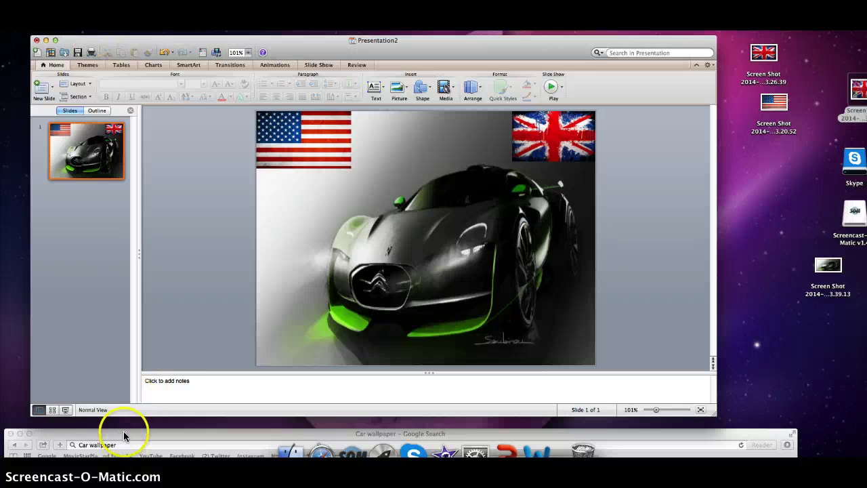
{"action": "left_click_drag", "start_coordinate": [124, 434], "coordinate": [196, 65]}
- Pause the YouTube video and move the presentation and browser windows out of the way
{"action": "left_click", "coordinate": [203, 58]}
{"action": "left_click", "coordinate": [175, 366]}
{"action": "left_click", "coordinate": [322, 53]}
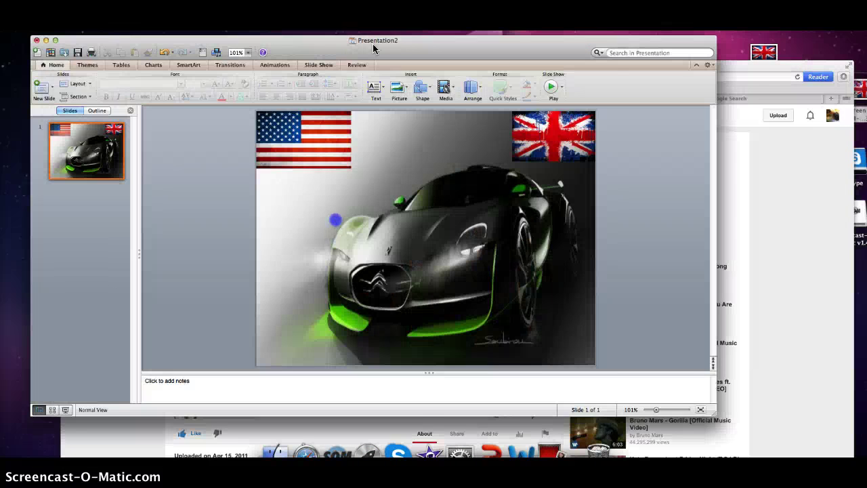
{"action": "left_click_drag", "start_coordinate": [372, 48], "coordinate": [448, 249]}
{"action": "left_click_drag", "start_coordinate": [396, 68], "coordinate": [418, 214]}
- Pick a webcam photo in Photo Booth and screenshot it to the desktop
{"action": "left_click", "coordinate": [403, 105]}
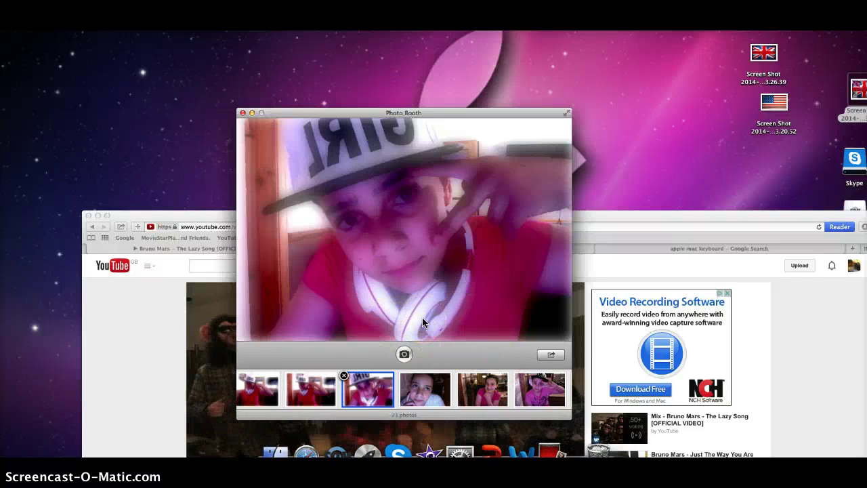
{"action": "key", "text": "Left"}
{"action": "left_click", "coordinate": [562, 343]}
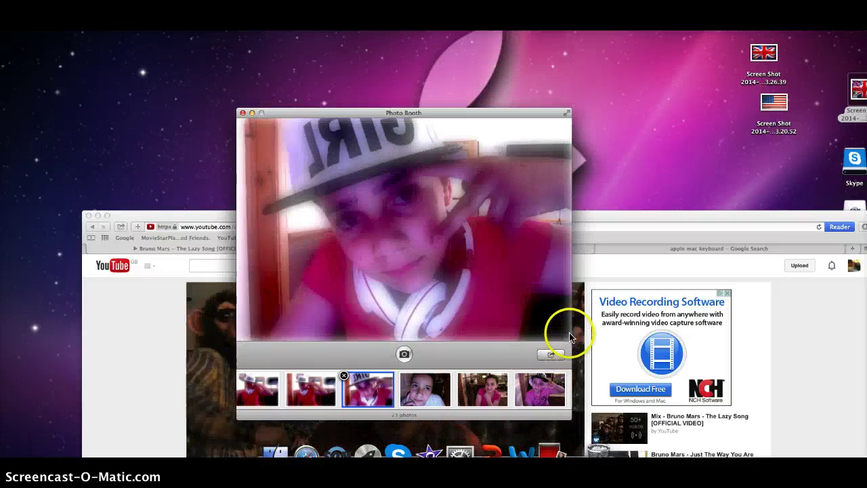
{"action": "key", "text": "super+shift+3"}
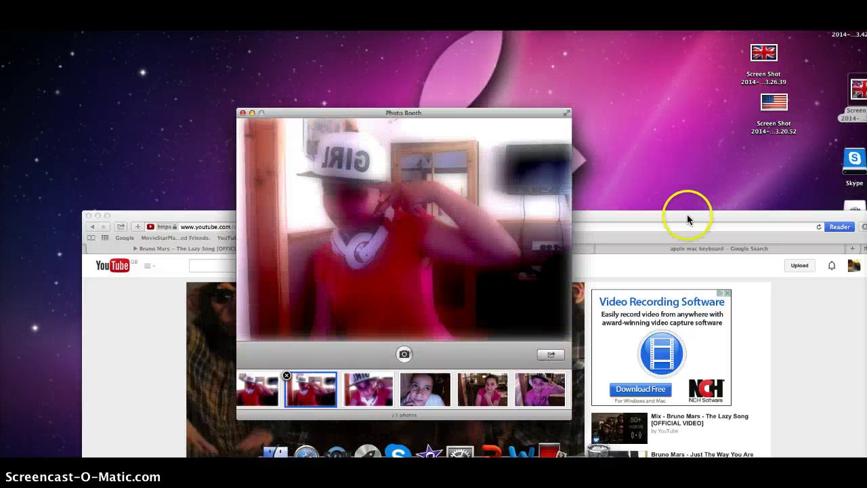
{"action": "left_click_drag", "start_coordinate": [685, 215], "coordinate": [629, 412]}
{"action": "left_click_drag", "start_coordinate": [495, 120], "coordinate": [583, 411]}
- Drag the new webcam screenshot from the desktop onto the slide
{"action": "left_click", "coordinate": [592, 220]}
{"action": "left_click_drag", "start_coordinate": [553, 235], "coordinate": [501, 73]}
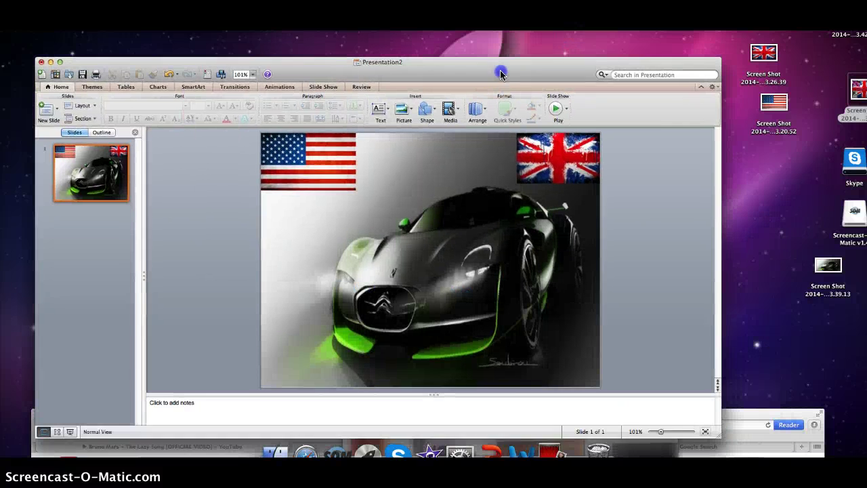
{"action": "left_click_drag", "start_coordinate": [857, 90], "coordinate": [802, 156]}
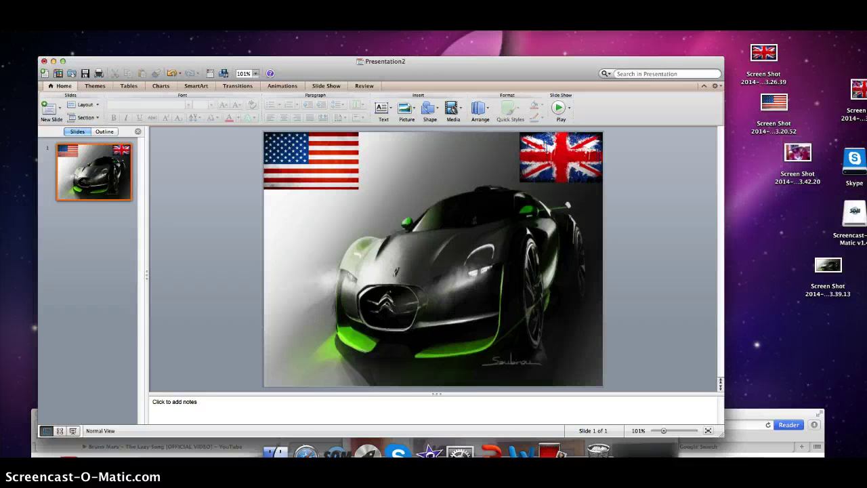
{"action": "left_click", "coordinate": [818, 253]}
{"action": "left_click_drag", "start_coordinate": [797, 154], "coordinate": [355, 236]}
- Shrink the webcam photo to 7.4 × 4.8 cm in the slide's bottom-left corner
{"action": "left_click", "coordinate": [585, 320]}
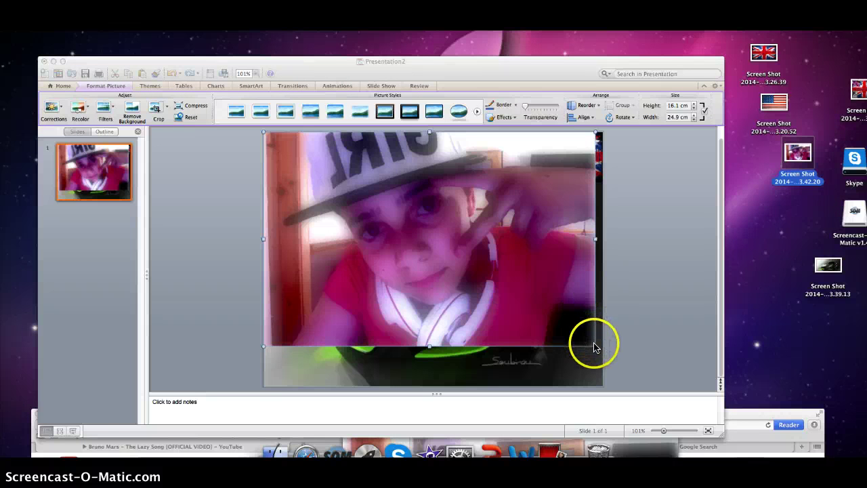
{"action": "left_click_drag", "start_coordinate": [595, 348], "coordinate": [362, 175]}
{"action": "left_click_drag", "start_coordinate": [301, 429], "coordinate": [331, 357]}
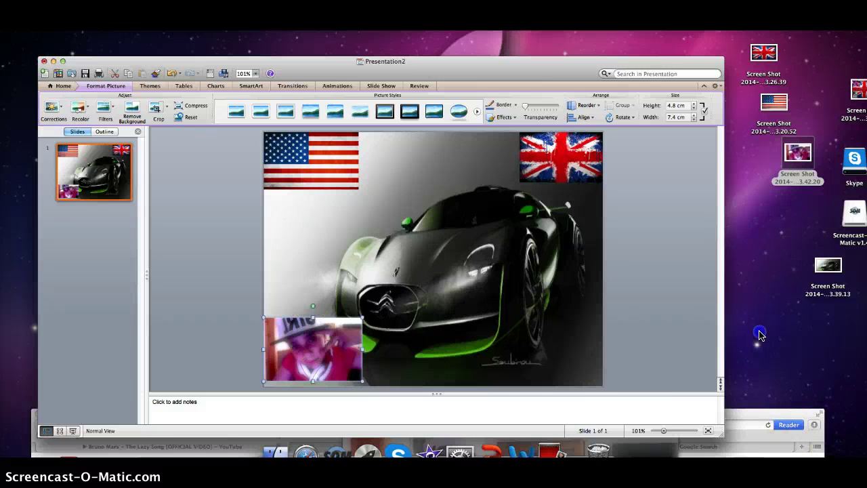
{"action": "key", "text": "super+Tab"}
- Search Google for 'Cool text', open cooltext.com and choose the Simple logo style
{"action": "left_click", "coordinate": [820, 91]}
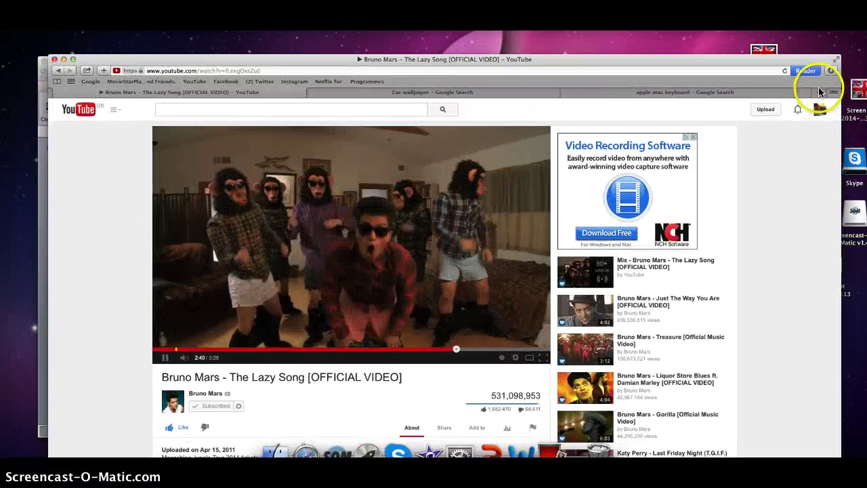
{"action": "left_click", "coordinate": [819, 91]}
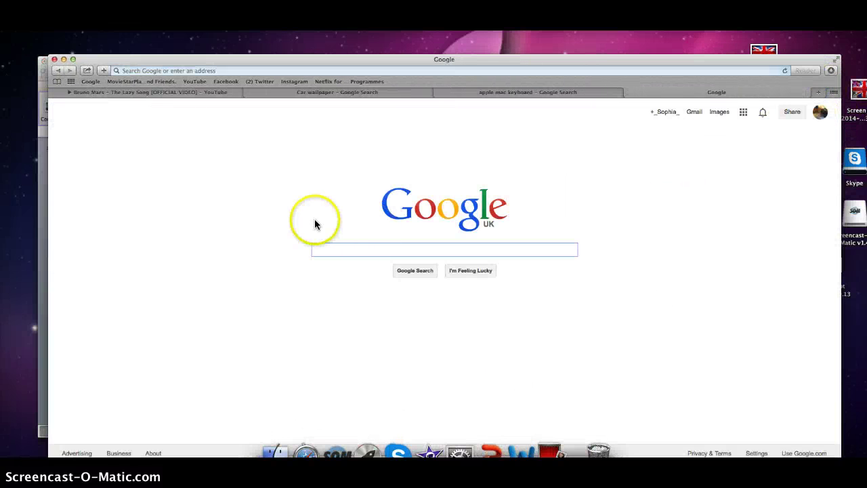
{"action": "type", "text": "Co"}
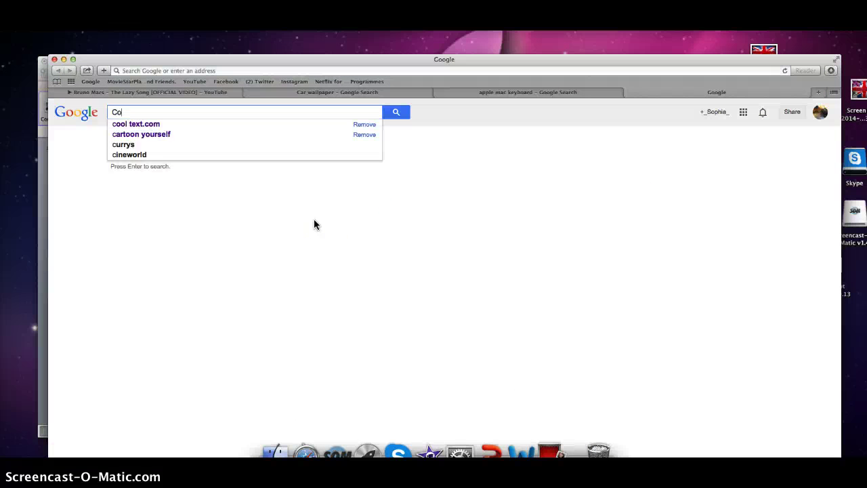
{"action": "type", "text": "ol text"}
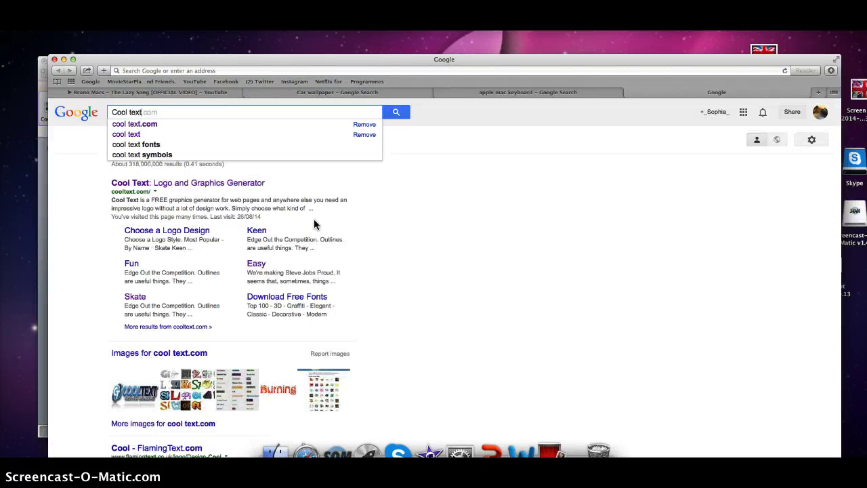
{"action": "left_click", "coordinate": [164, 122]}
{"action": "left_click", "coordinate": [205, 180]}
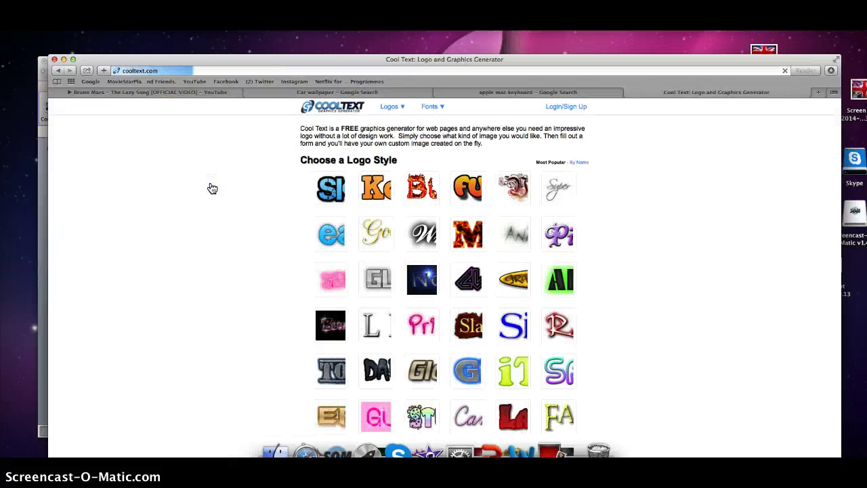
{"action": "mouse_move", "coordinate": [422, 281]}
{"action": "scroll", "coordinate": [422, 281], "scroll_direction": "down", "scroll_amount": 3}
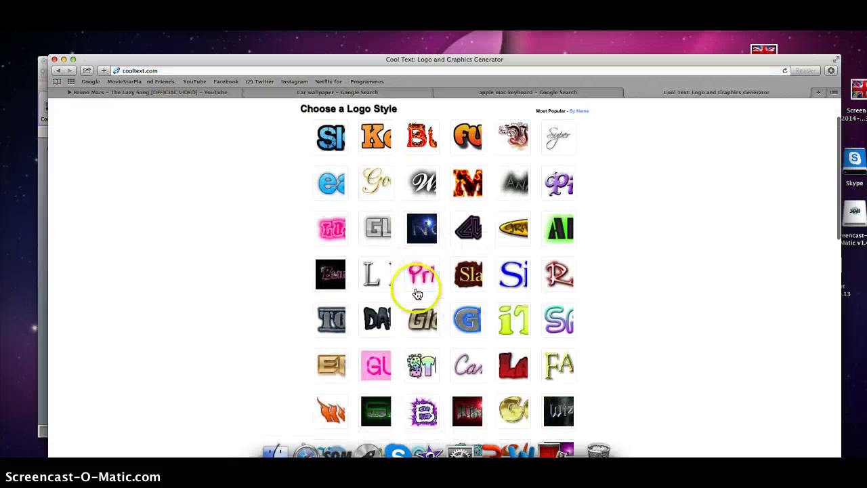
{"action": "left_click", "coordinate": [505, 275]}
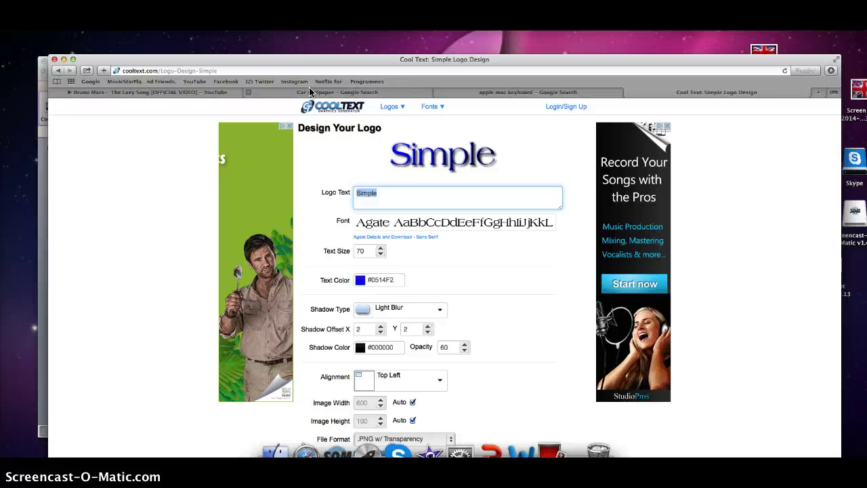
- Replace the sample 'Simple' logo text with a full name and move the browser aside
{"action": "key", "text": "BackSpace"}
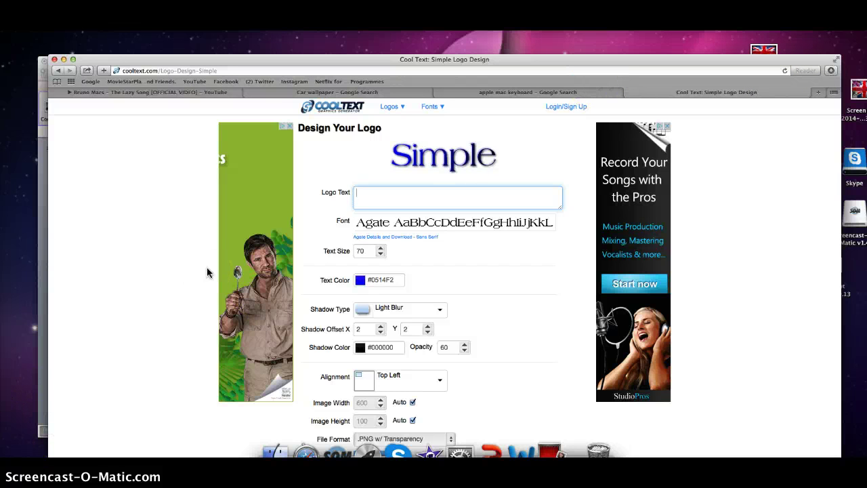
{"action": "type", "text": "oey Gracef"}
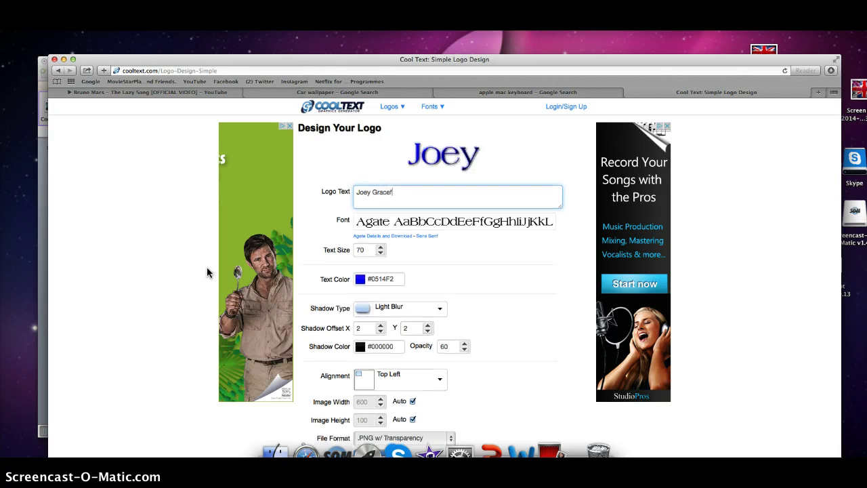
{"action": "type", "text": "fa"}
{"action": "left_click_drag", "start_coordinate": [345, 59], "coordinate": [329, 413]}
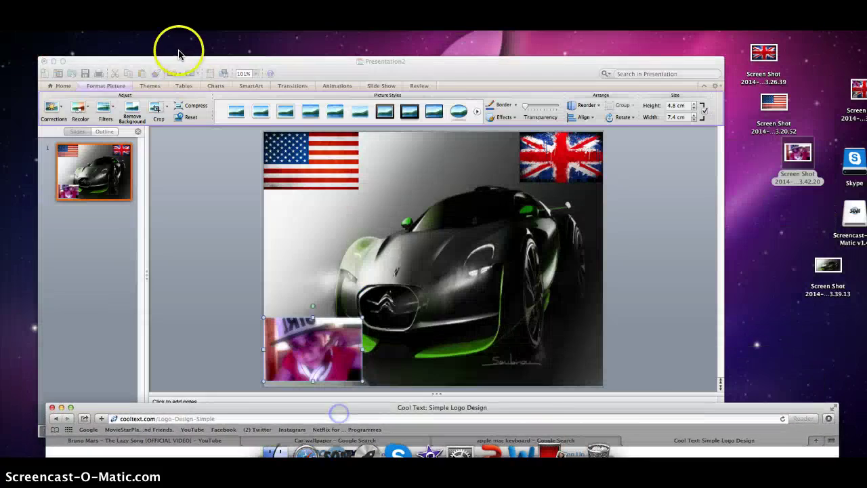
- Start a different music video from the YouTube suggestions sidebar
{"action": "double_click", "coordinate": [228, 68]}
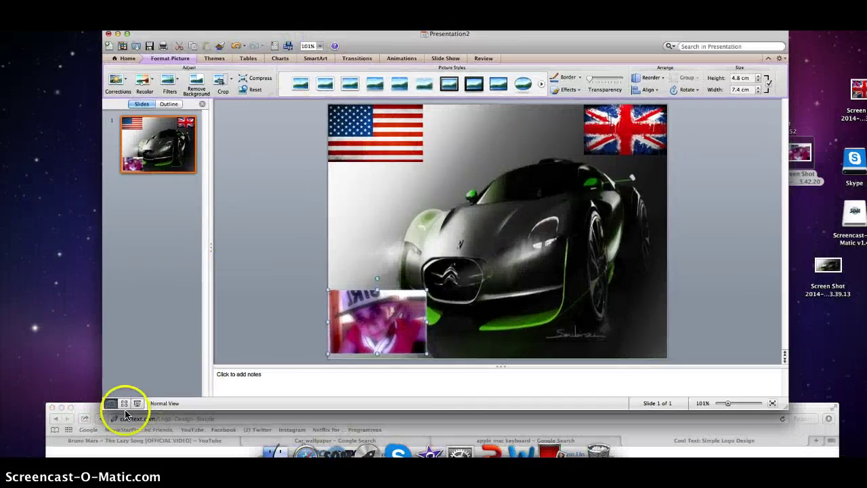
{"action": "double_click", "coordinate": [107, 416]}
{"action": "left_click", "coordinate": [190, 109]}
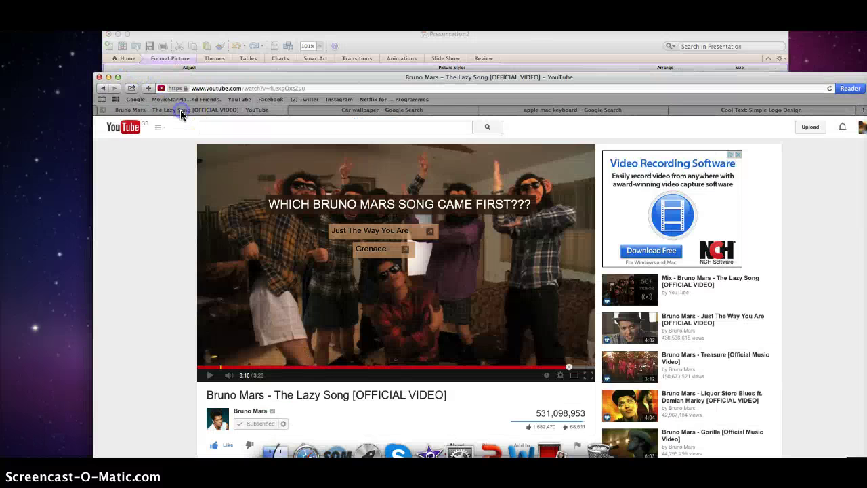
{"action": "scroll", "coordinate": [633, 341], "scroll_direction": "down", "scroll_amount": 5}
{"action": "left_click", "coordinate": [633, 341]}
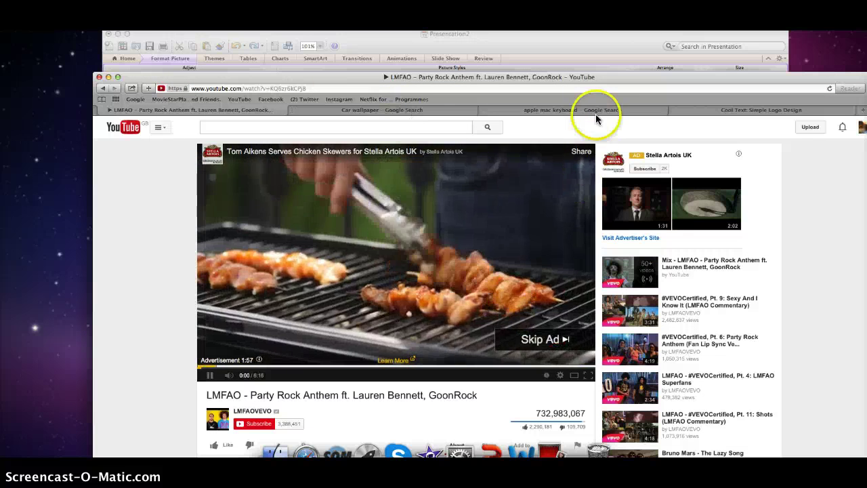
- Skip the advertisement so Party Rock Anthem starts playing
{"action": "left_click", "coordinate": [594, 107]}
{"action": "left_click", "coordinate": [401, 108]}
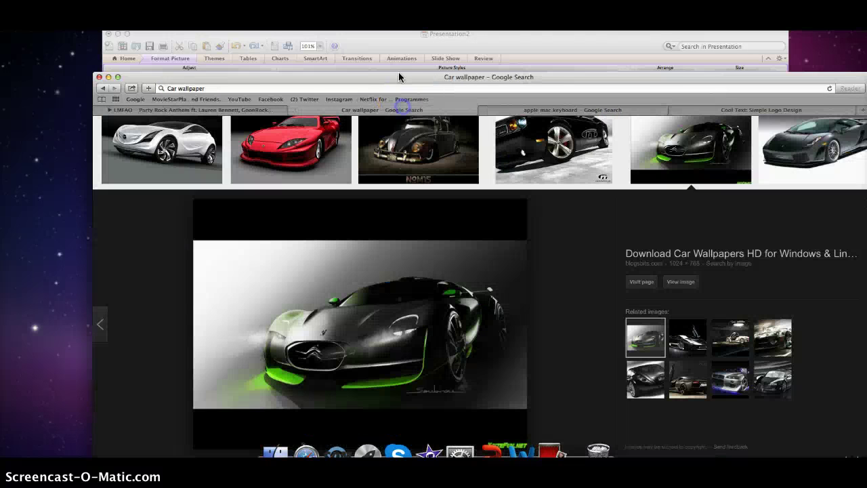
{"action": "left_click_drag", "start_coordinate": [393, 77], "coordinate": [508, 450]}
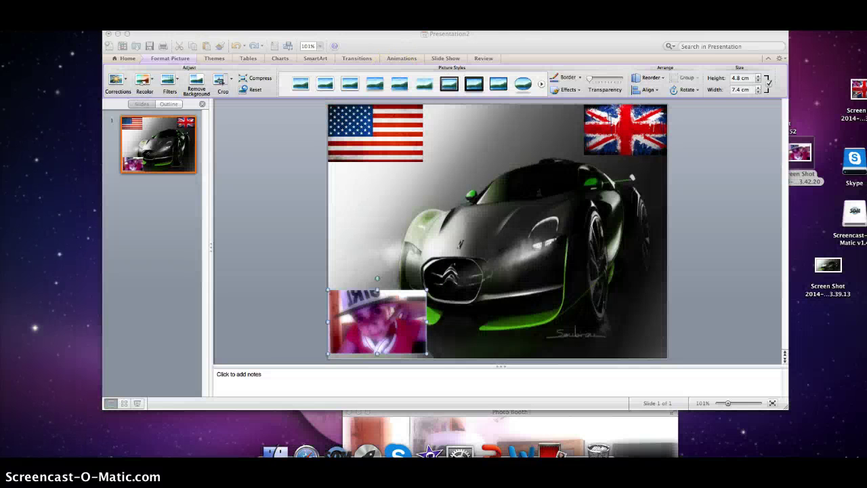
{"action": "left_click", "coordinate": [398, 377]}
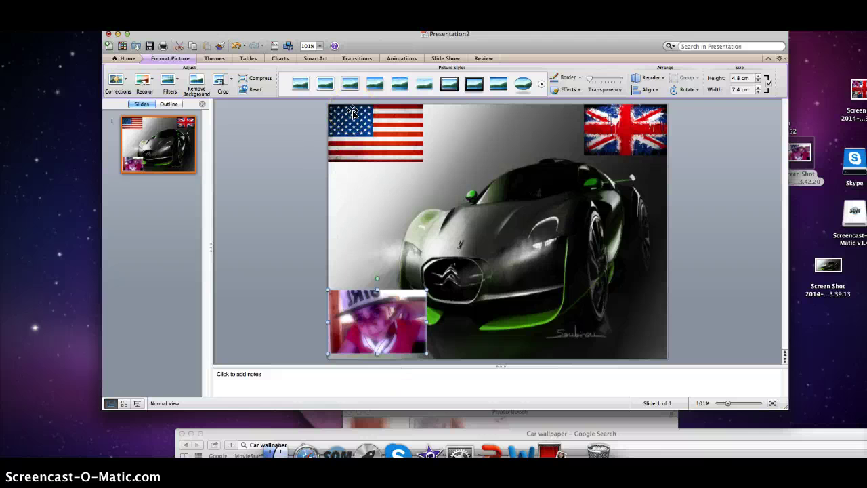
{"action": "left_click_drag", "start_coordinate": [234, 432], "coordinate": [150, 59]}
{"action": "left_click", "coordinate": [242, 100]}
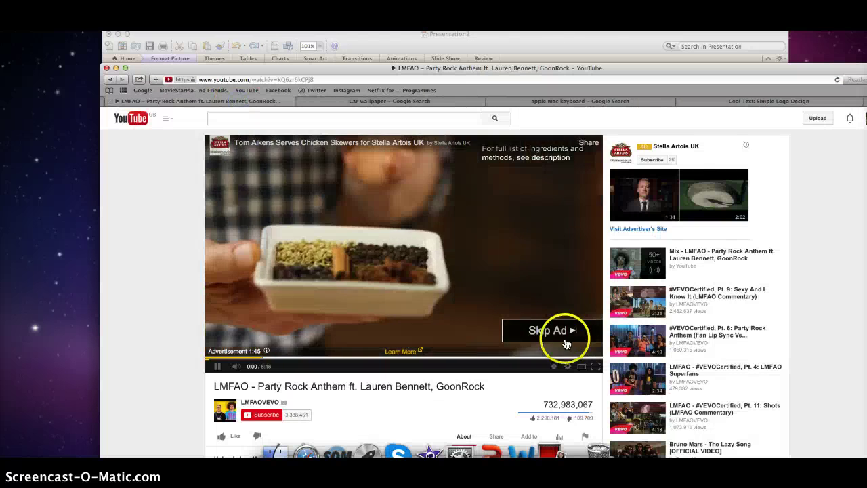
{"action": "left_click", "coordinate": [564, 332]}
- Rearrange the PowerPoint and browser windows and show the apple mac keyboard image results
{"action": "left_click_drag", "start_coordinate": [294, 69], "coordinate": [271, 325]}
{"action": "left_click", "coordinate": [193, 117]}
{"action": "left_click_drag", "start_coordinate": [248, 373], "coordinate": [252, 430]}
{"action": "left_click", "coordinate": [663, 46]}
{"action": "left_click_drag", "start_coordinate": [518, 37], "coordinate": [498, 40]}
{"action": "left_click_drag", "start_coordinate": [207, 428], "coordinate": [66, 49]}
{"action": "left_click", "coordinate": [300, 95]}
{"action": "left_click", "coordinate": [467, 82]}
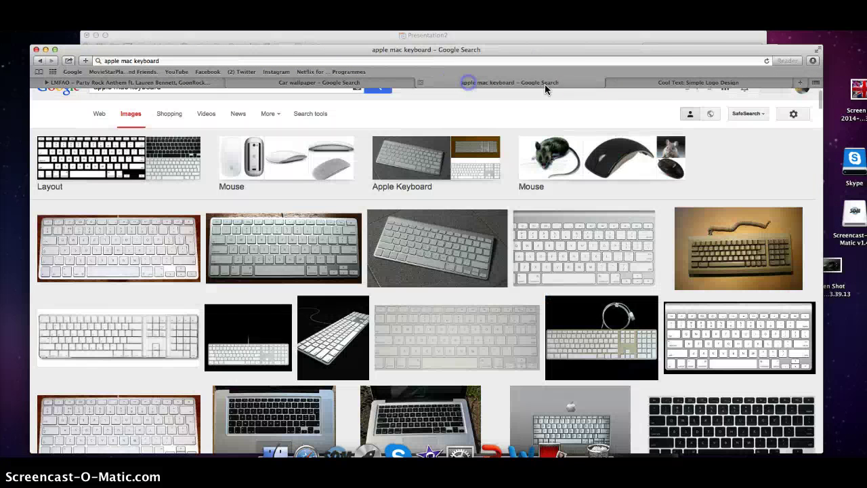
- Set the logo text colour to red #F50505 and pull the red logo image out toward the slide
{"action": "left_click", "coordinate": [653, 80]}
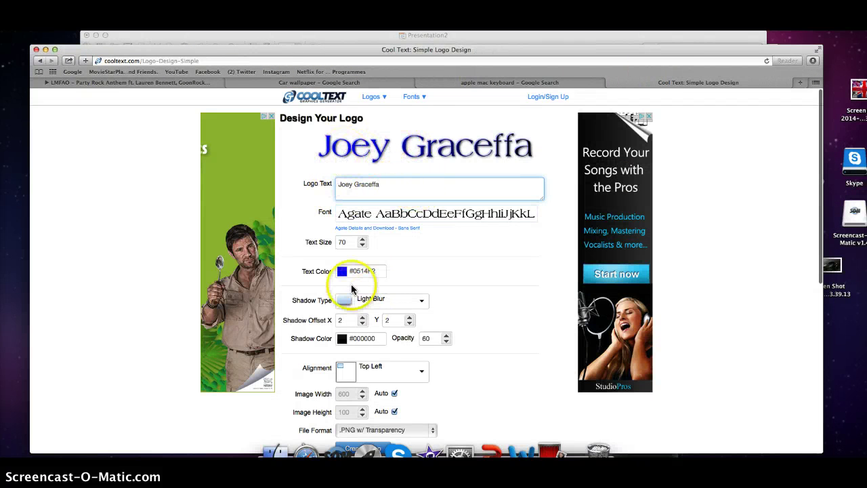
{"action": "left_click", "coordinate": [342, 271]}
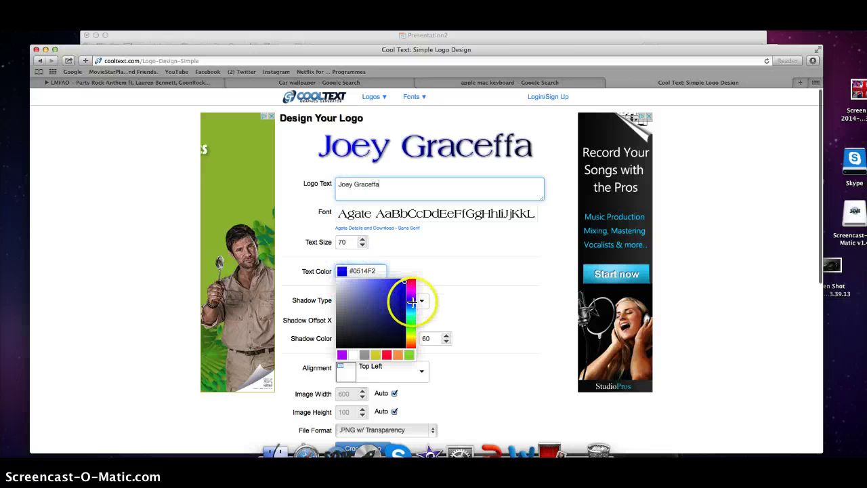
{"action": "left_click_drag", "start_coordinate": [412, 302], "coordinate": [401, 248]}
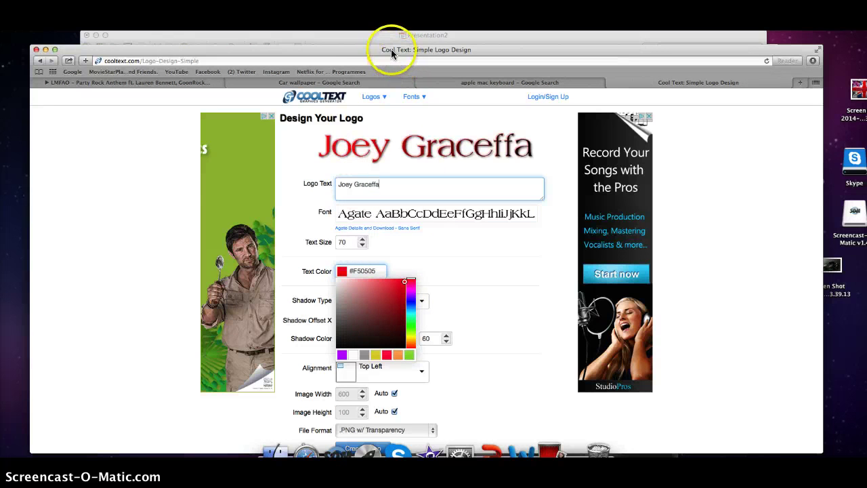
{"action": "left_click_drag", "start_coordinate": [390, 49], "coordinate": [3, 106]}
{"action": "mouse_move", "coordinate": [123, 198]}
{"action": "left_mouse_down"}
{"action": "mouse_move", "coordinate": [413, 177]}
{"action": "mouse_move", "coordinate": [565, 217]}
{"action": "mouse_move", "coordinate": [590, 193]}
{"action": "mouse_move", "coordinate": [124, 205]}
{"action": "left_mouse_up"}
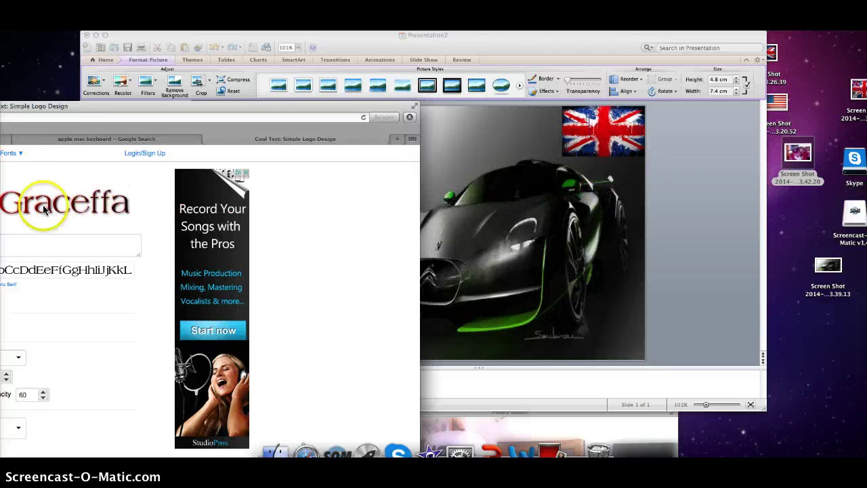
- Drop the red name logo on the slide, move it across the car and enlarge it to 18.4 × 2.9 cm
{"action": "left_click_drag", "start_coordinate": [43, 210], "coordinate": [535, 230]}
{"action": "left_click_drag", "start_coordinate": [249, 108], "coordinate": [144, 407]}
{"action": "left_click", "coordinate": [514, 206]}
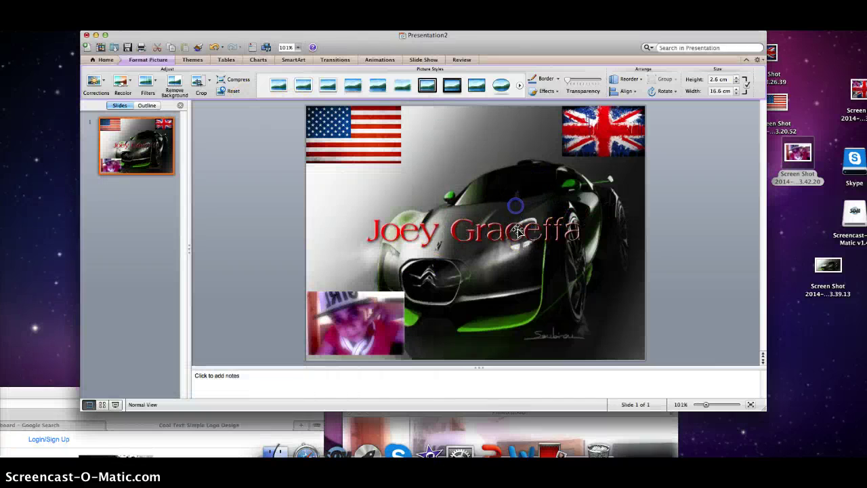
{"action": "left_click_drag", "start_coordinate": [517, 231], "coordinate": [509, 208]}
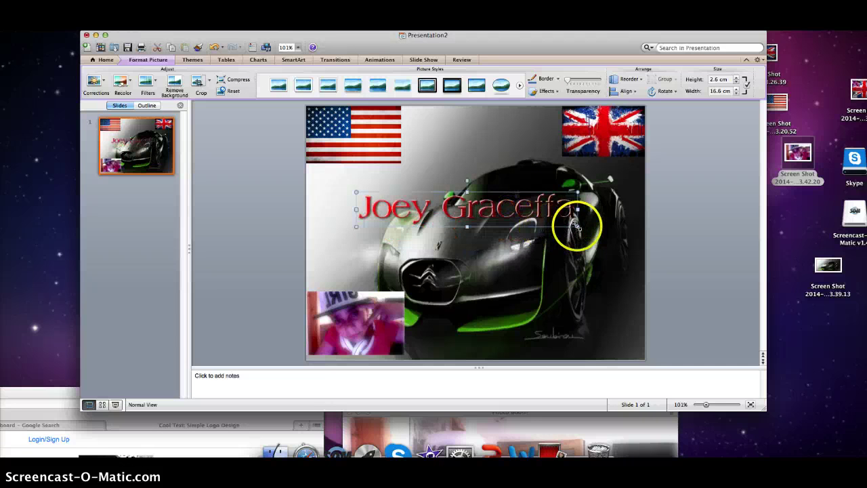
{"action": "left_click_drag", "start_coordinate": [576, 227], "coordinate": [599, 234]}
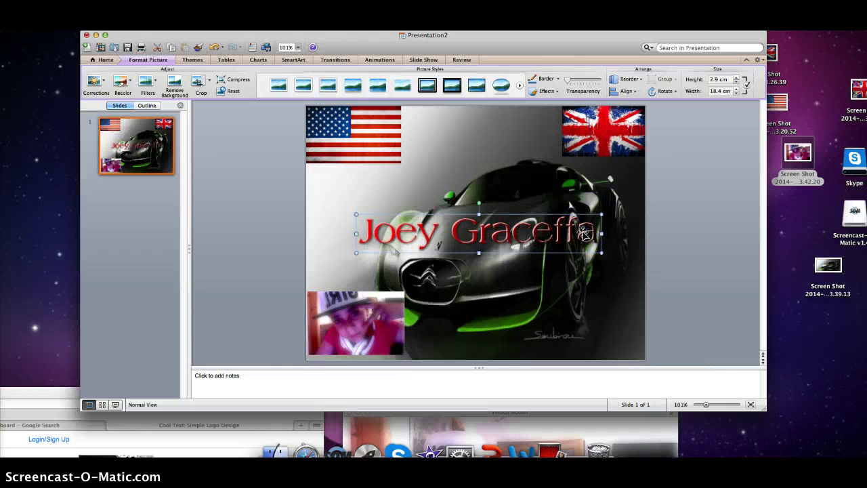
- Replace the logo's wording with a different name, keeping it red, and move the browser aside
{"action": "left_click", "coordinate": [27, 392]}
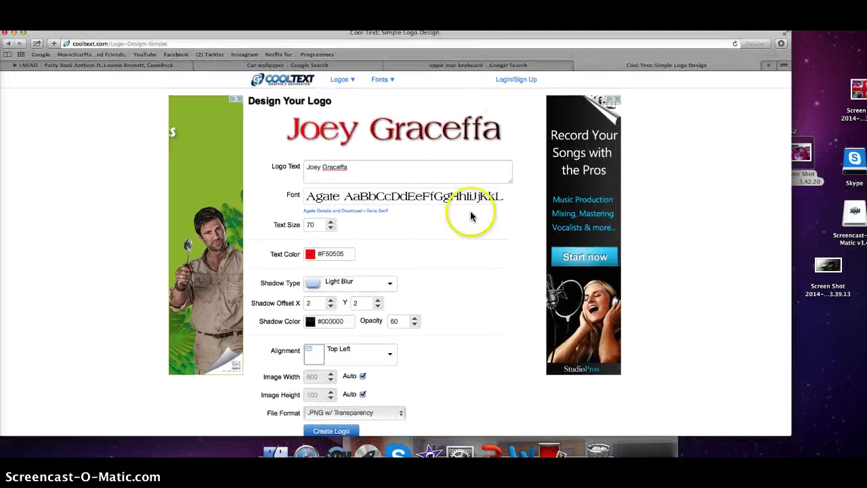
{"action": "left_click_drag", "start_coordinate": [379, 169], "coordinate": [207, 158]}
{"action": "key", "text": "BackSpace"}
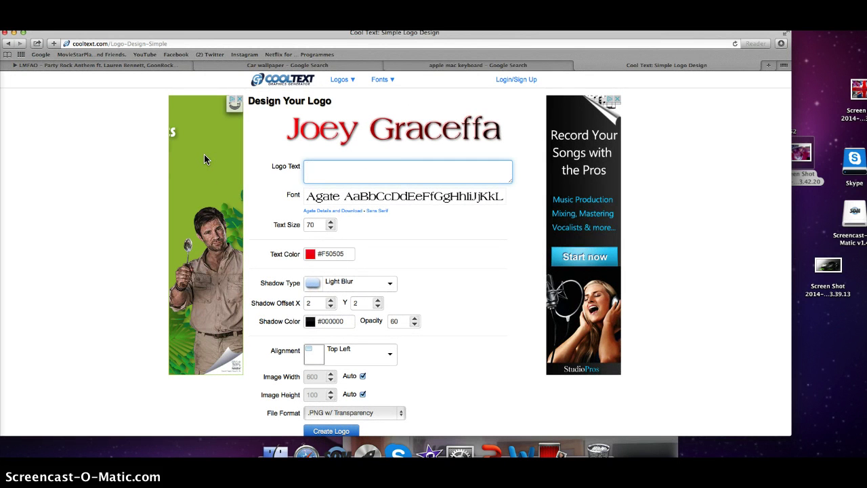
{"action": "type", "text": "Shane Daw"}
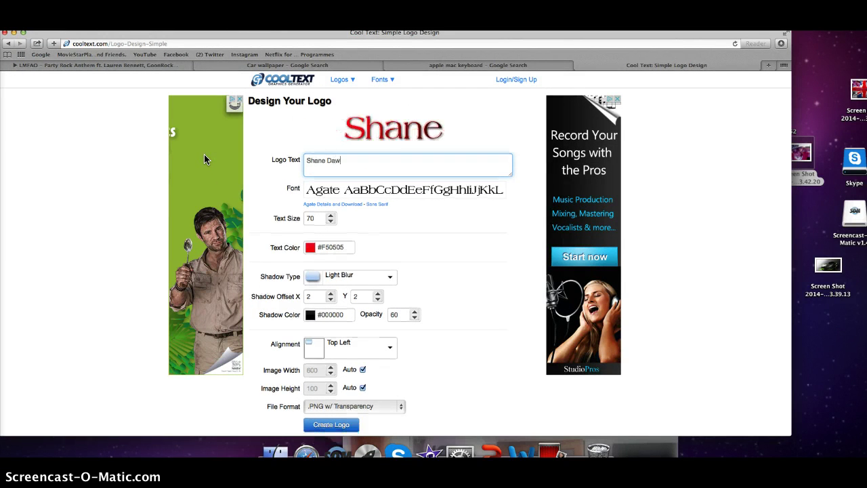
{"action": "type", "text": "s"}
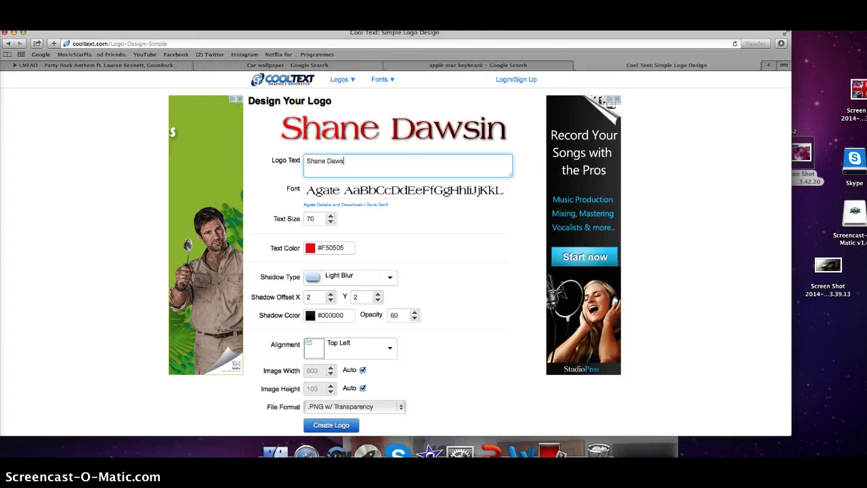
{"action": "left_click", "coordinate": [453, 39]}
{"action": "left_click_drag", "start_coordinate": [453, 39], "coordinate": [24, 147]}
{"action": "left_click_drag", "start_coordinate": [99, 224], "coordinate": [373, 162]}
{"action": "left_click", "coordinate": [287, 258]}
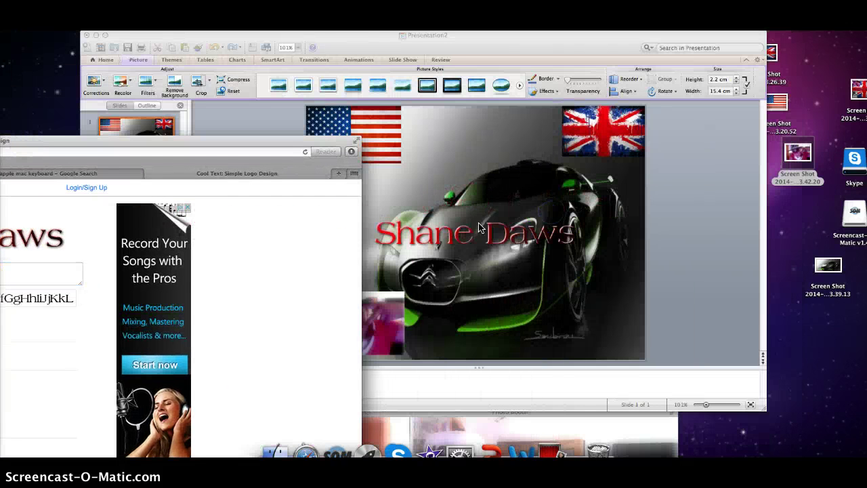
{"action": "left_click", "coordinate": [549, 235]}
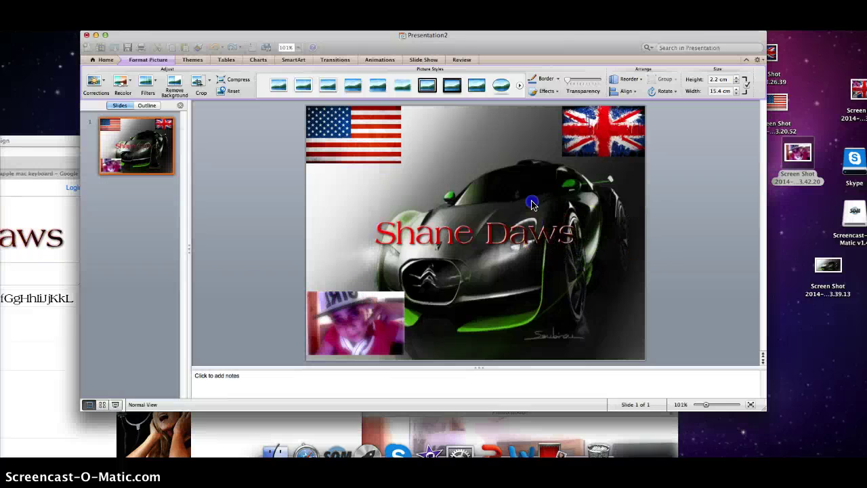
{"action": "key", "text": "Delete"}
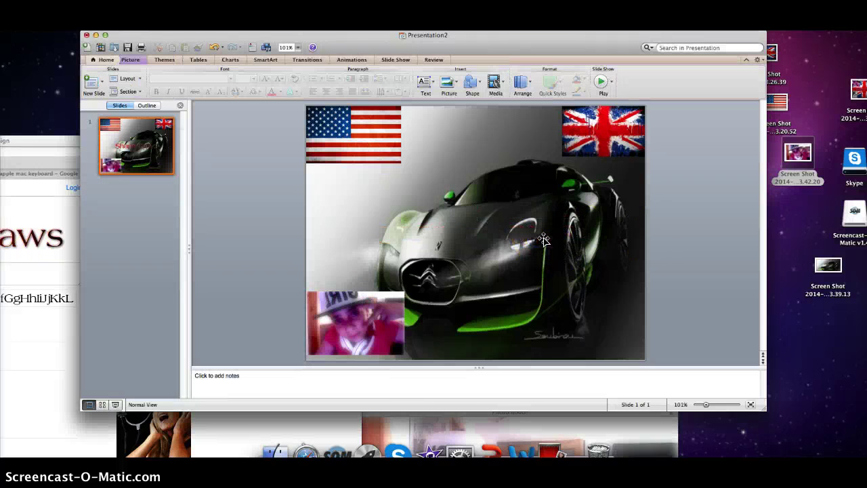
{"action": "left_click", "coordinate": [28, 140]}
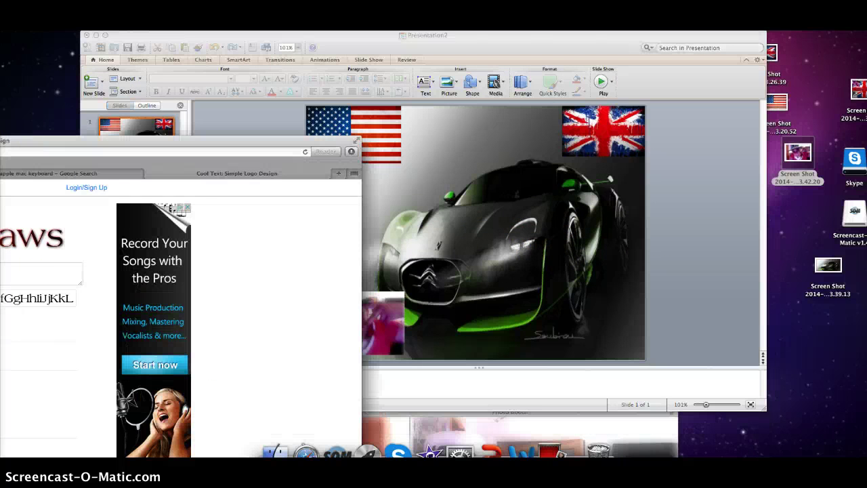
- Switch to the collage slide with the EPIC-sunglasses portrait and two smaller face photos
{"action": "left_click", "coordinate": [28, 451]}
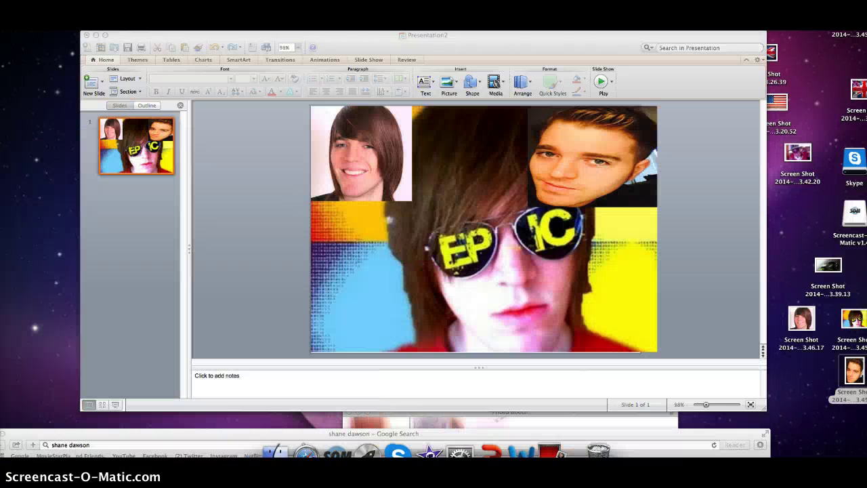